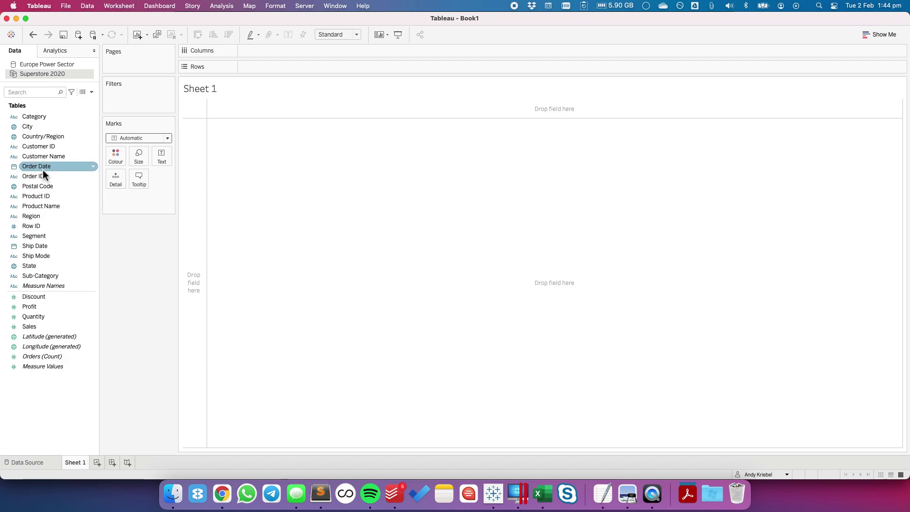
Crosstab SUM(Sales) with Sub-Category rows against month-year Order Date columns.
drag(43, 169, 258, 55)
click(428, 260)
click(501, 362)
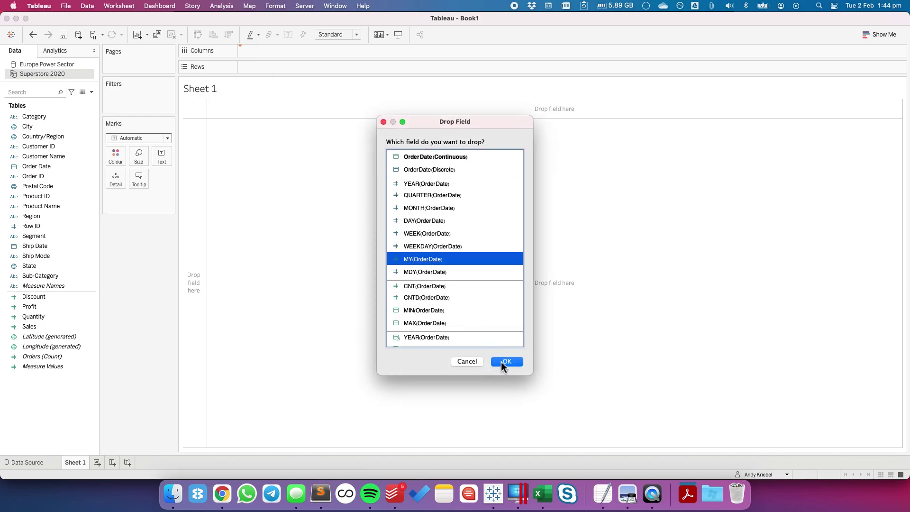
drag(62, 326, 162, 160)
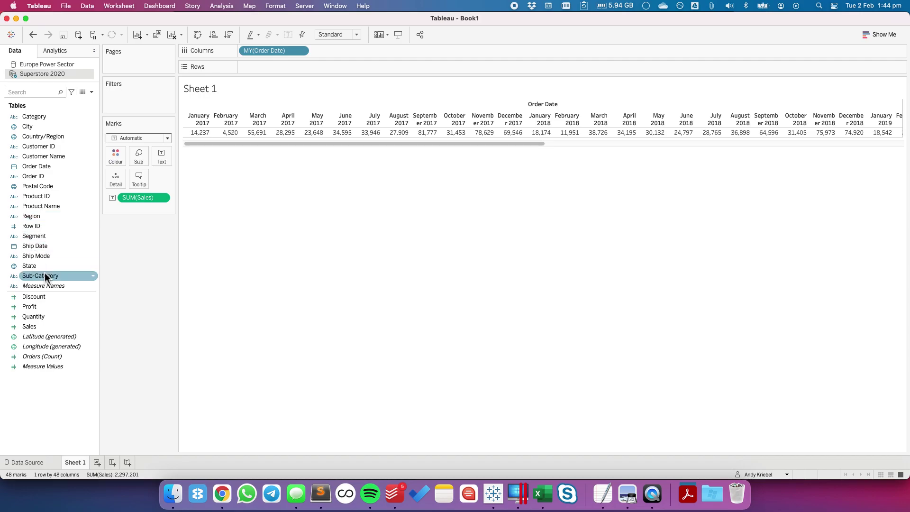
drag(43, 275, 256, 67)
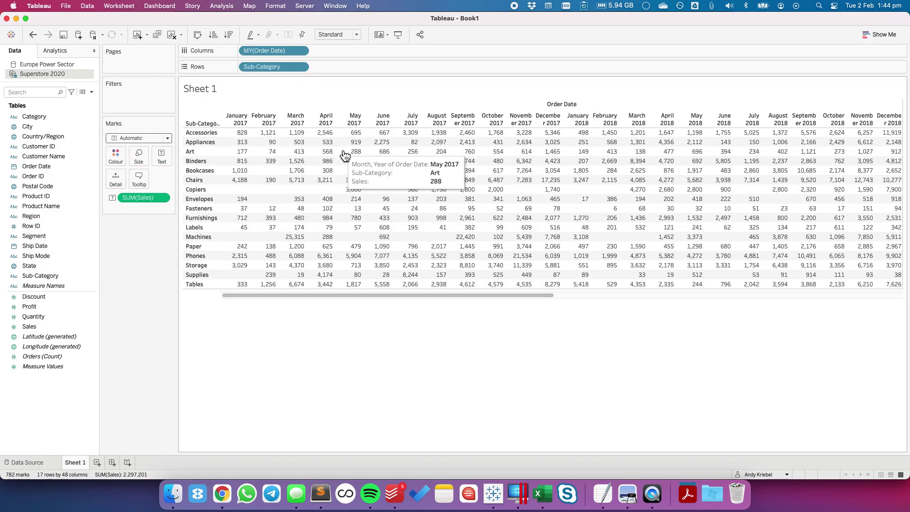
Select and then clear the Copiers row marks in the crosstab.
click(202, 191)
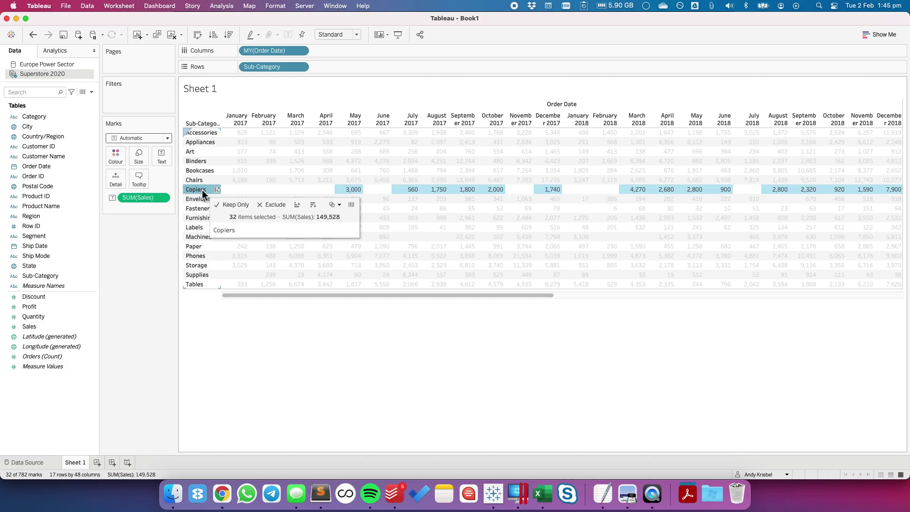
click(238, 193)
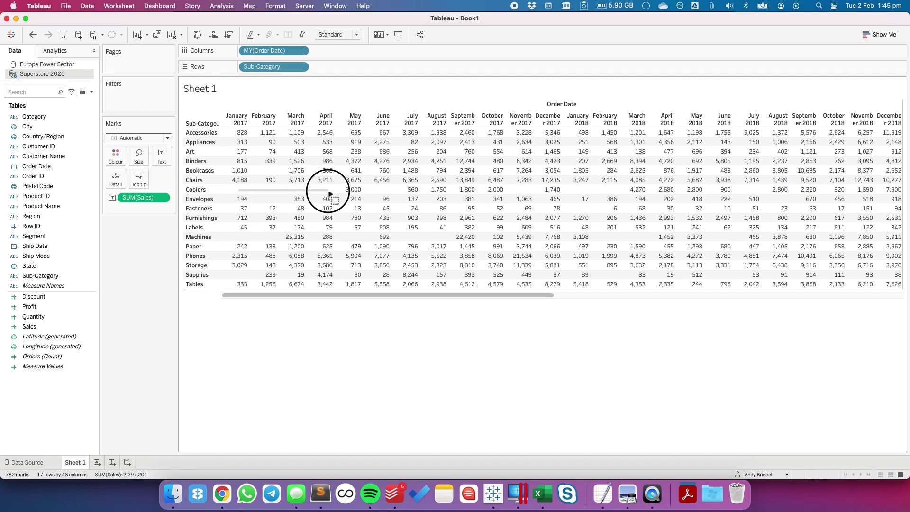
drag(332, 190, 239, 191)
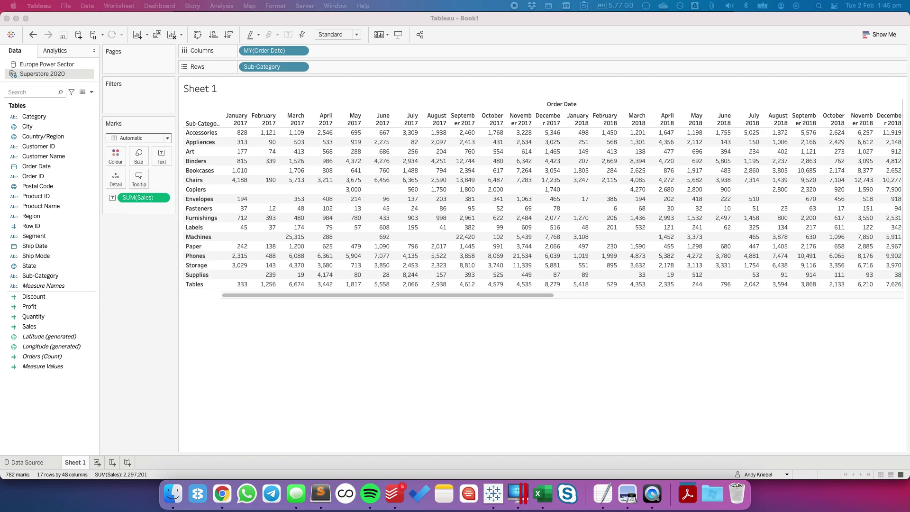
click(92, 93)
Start a calculated field and paste in the prepared Columns and Rows grid formulas.
click(75, 105)
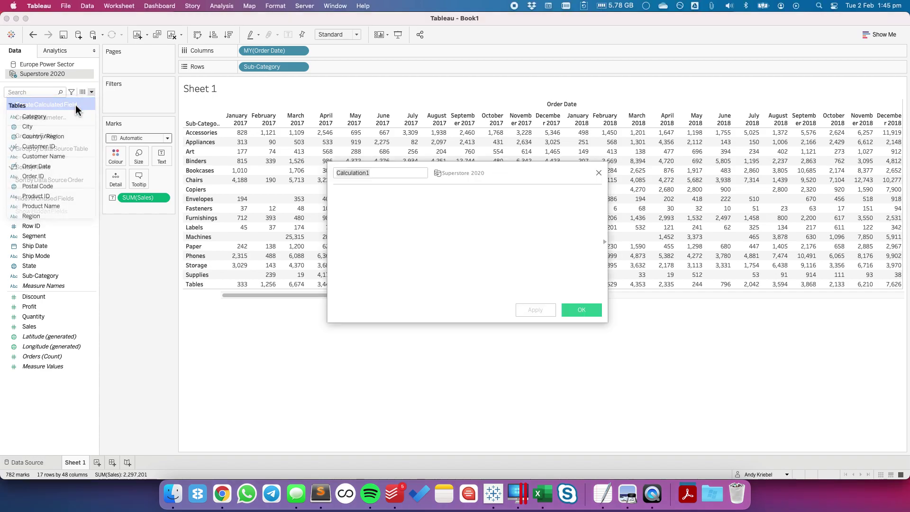
click(406, 236)
text(//Columns (index()-1)%(round(sqrt(size())))  //Rows int( (index()-1)/(round(sqrt(size())))))
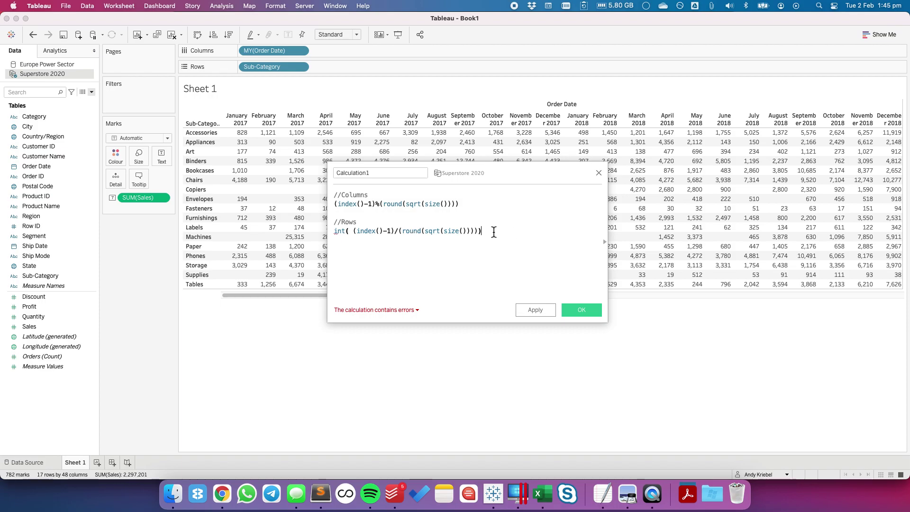
Save the Rows and Columns formulas as data-pane fields and convert both to discrete.
drag(493, 232, 54, 305)
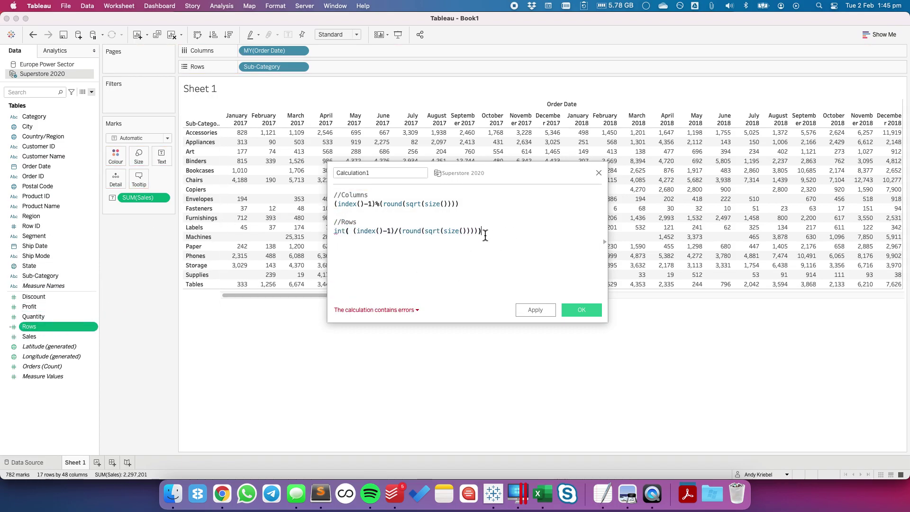
drag(467, 204, 53, 317)
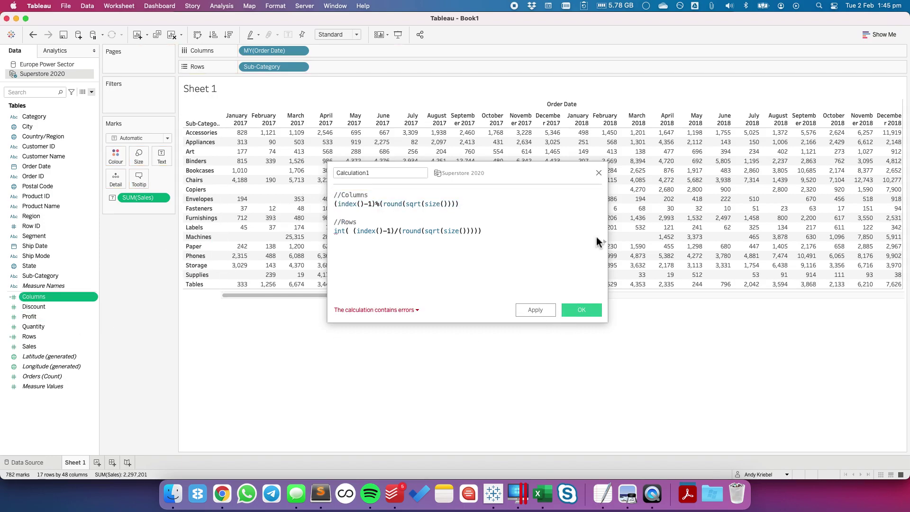
click(599, 172)
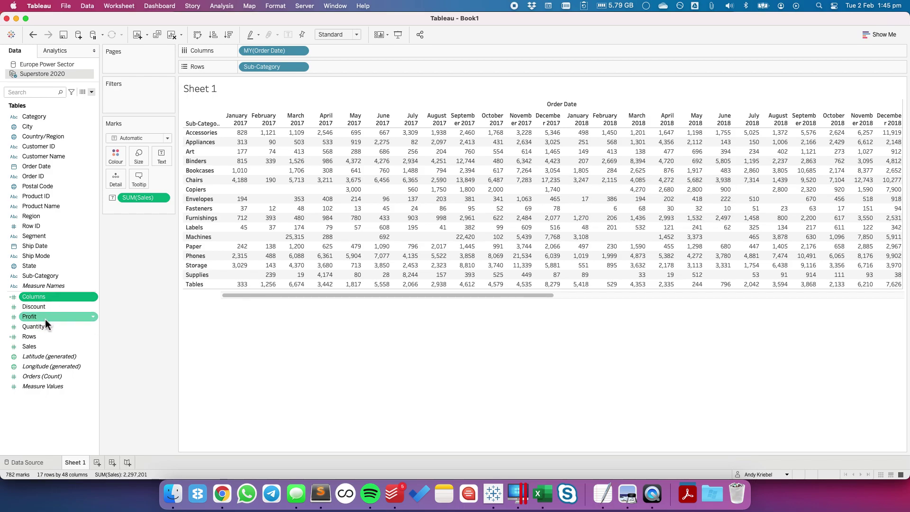
right_click(41, 337)
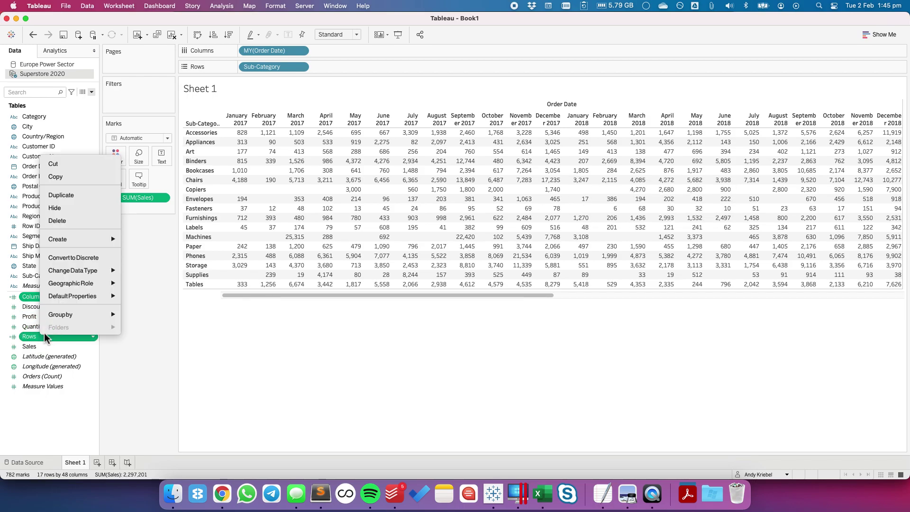
click(78, 259)
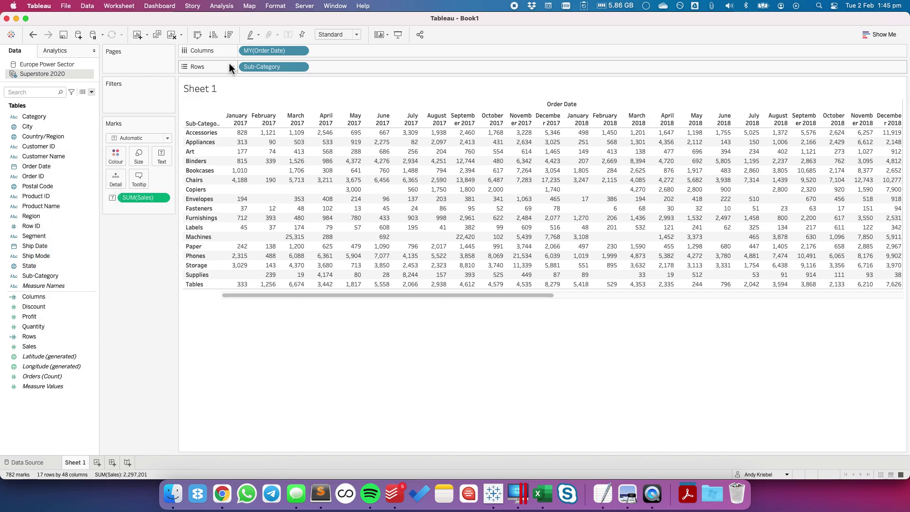
On a new Sheet 2, create custom date 'Month' from Order Date at Months detail.
click(96, 462)
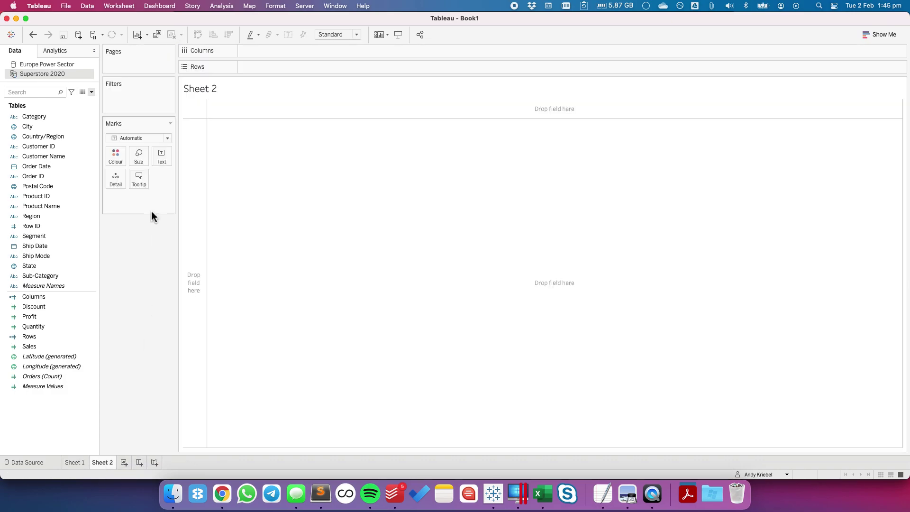
right_click(52, 168)
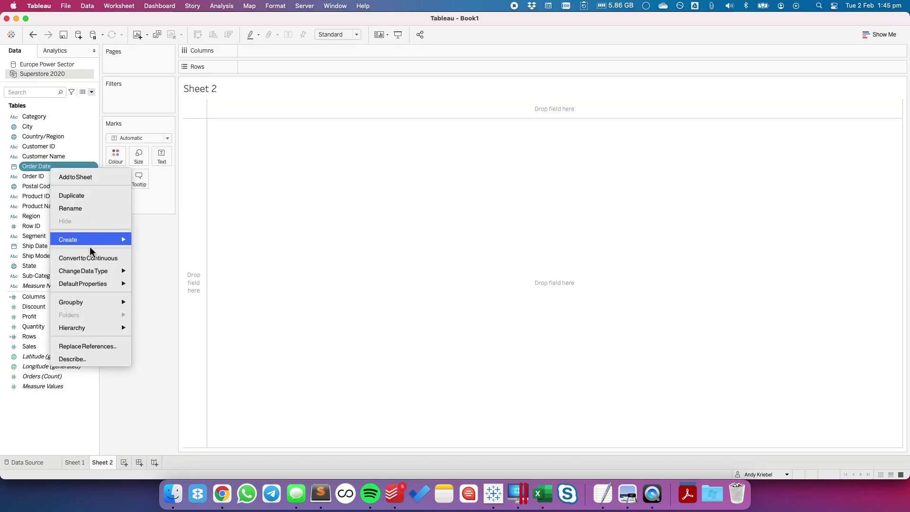
mouse_move(106, 327)
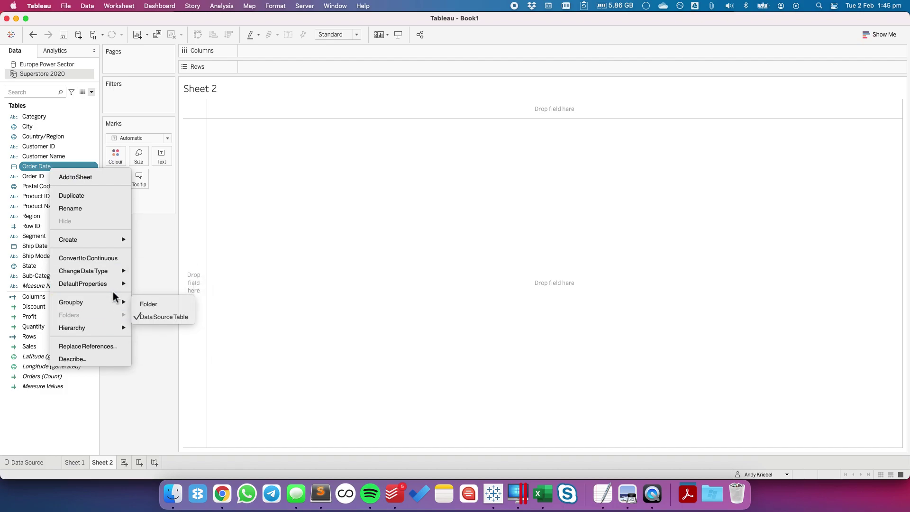
mouse_move(114, 240)
click(158, 292)
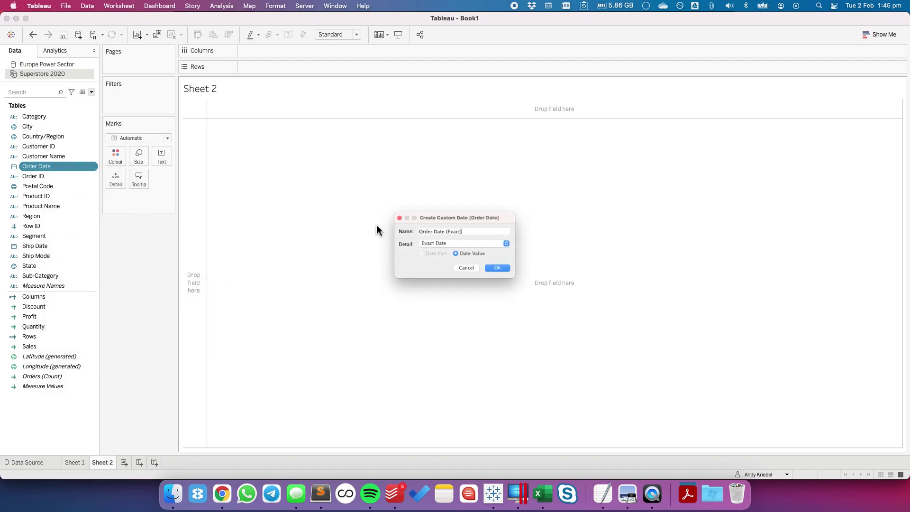
click(373, 226)
text(Month)
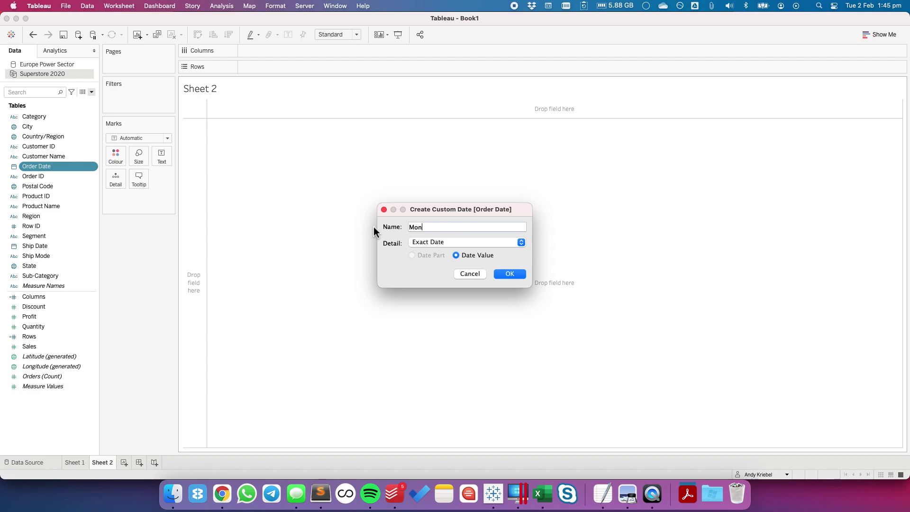
click(427, 242)
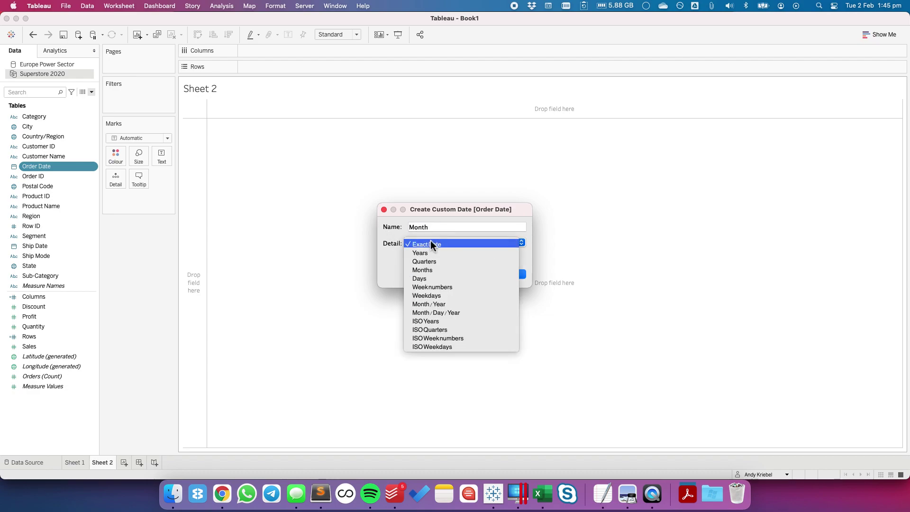
click(430, 268)
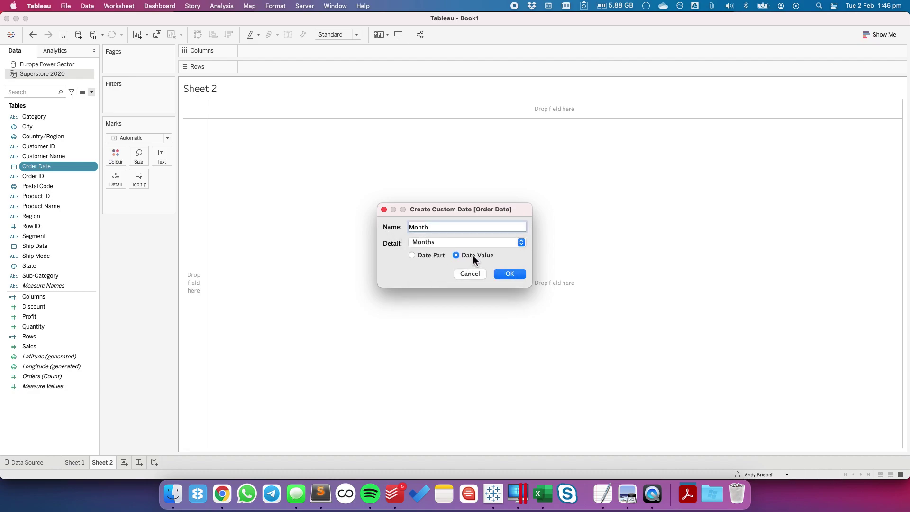
click(516, 274)
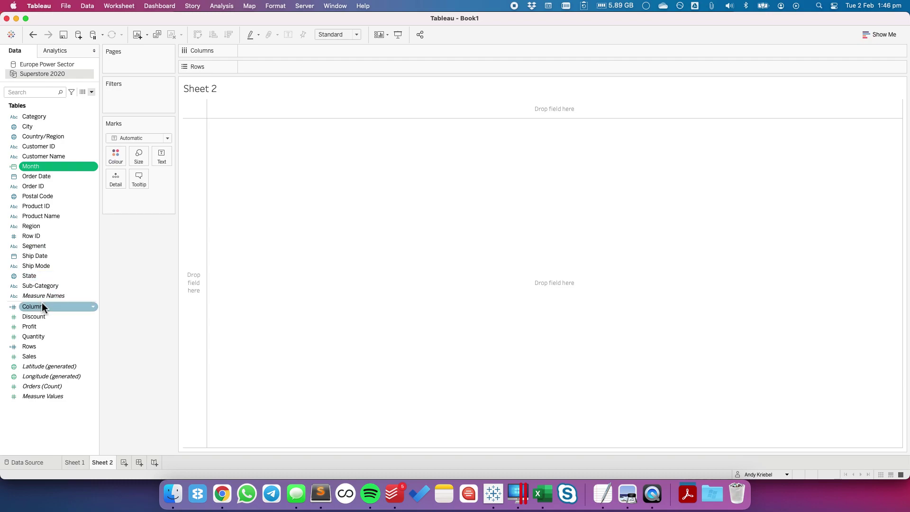
Put Columns and Month on Columns, Rows and SUM(Sales) on Rows, Sub-Category on Marks.
drag(42, 305, 257, 48)
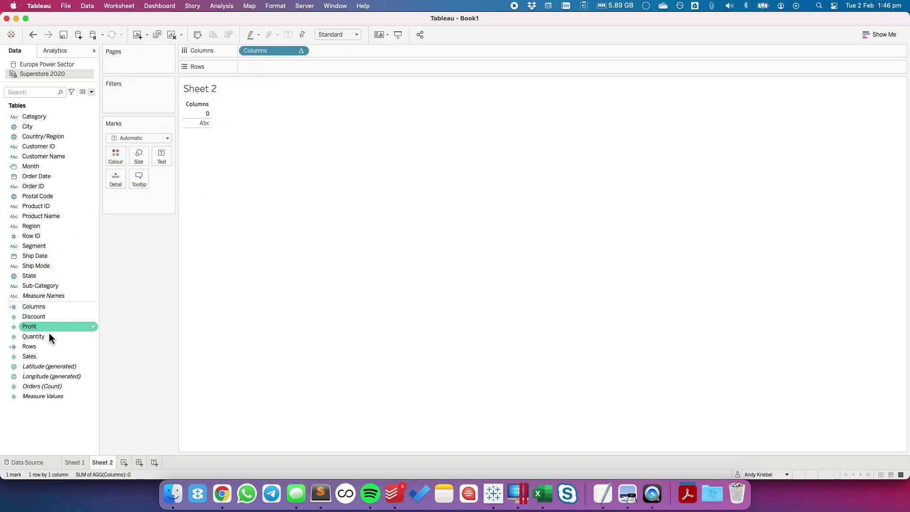
drag(43, 345, 295, 67)
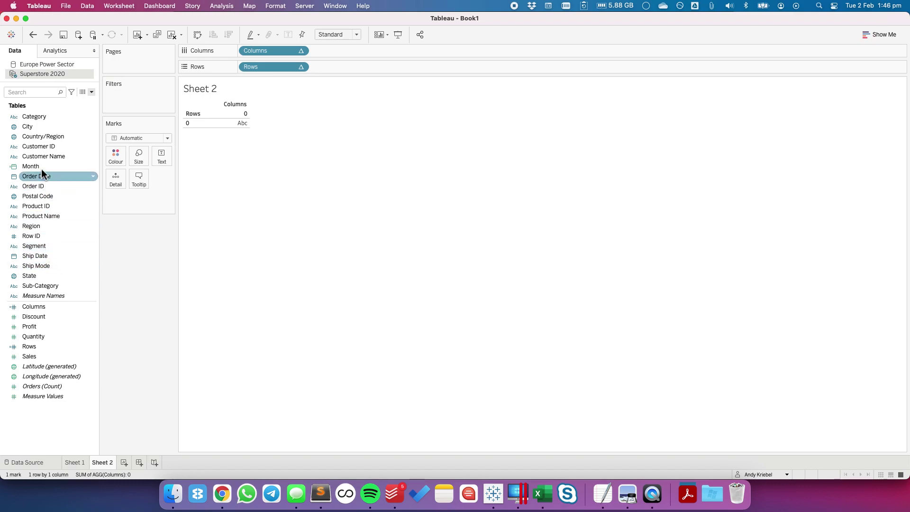
drag(42, 166, 342, 48)
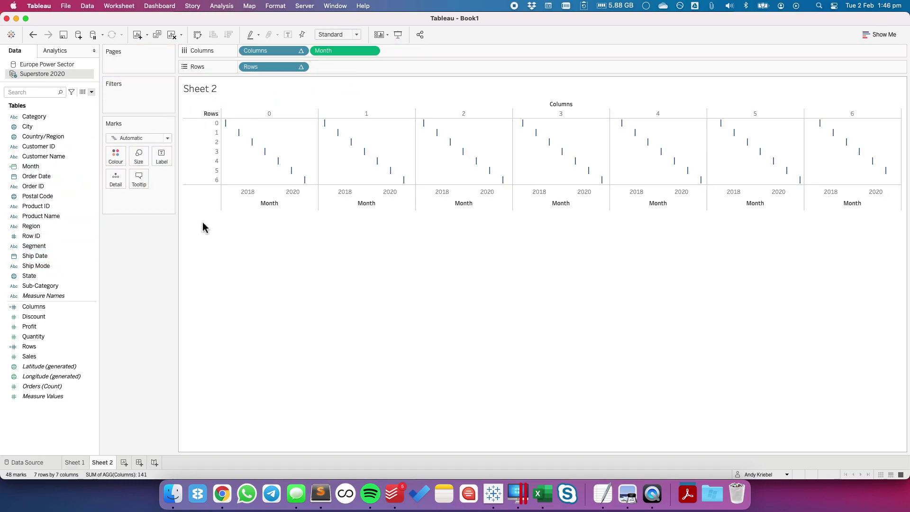
drag(28, 356, 341, 66)
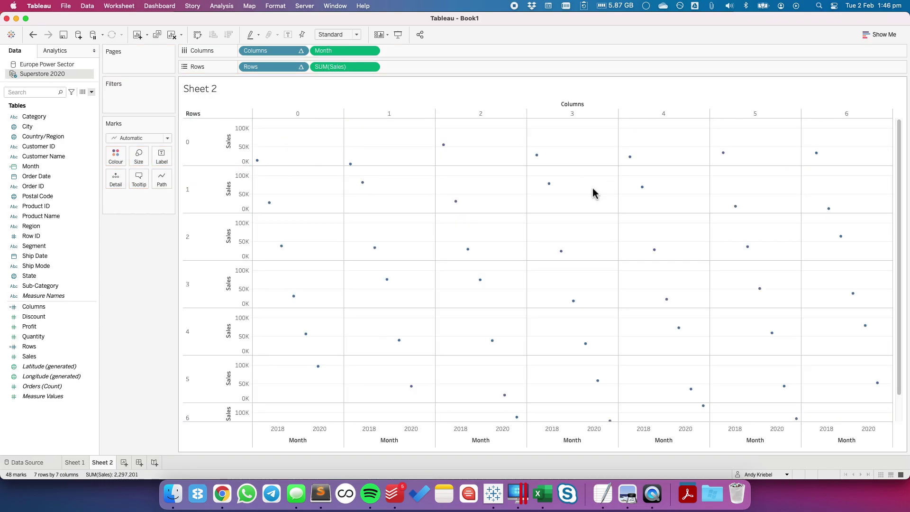
click(51, 287)
drag(51, 287, 116, 185)
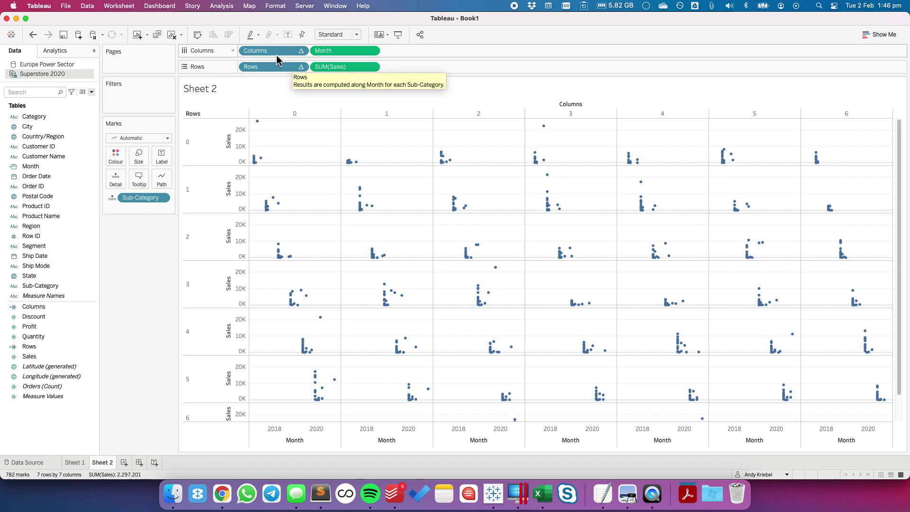
Compute Columns along Sub-Category then Month, at the Sub-Category level.
click(301, 52)
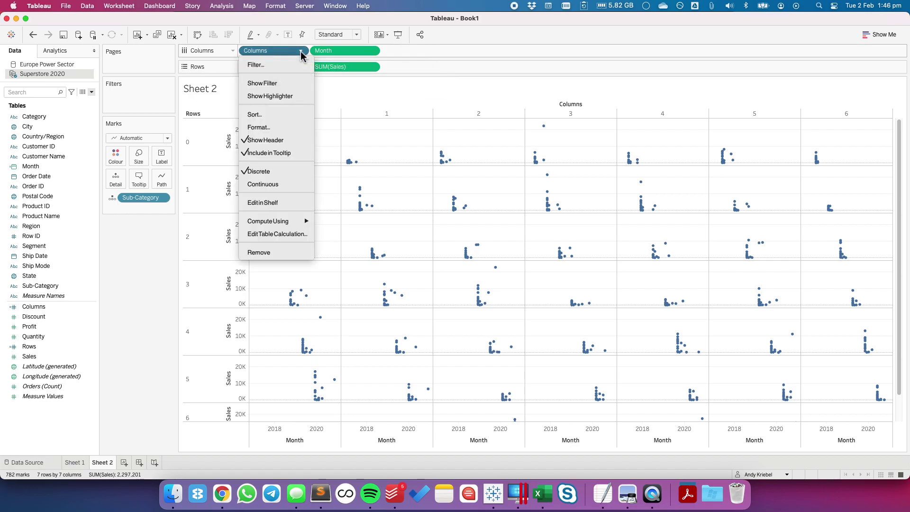
click(277, 234)
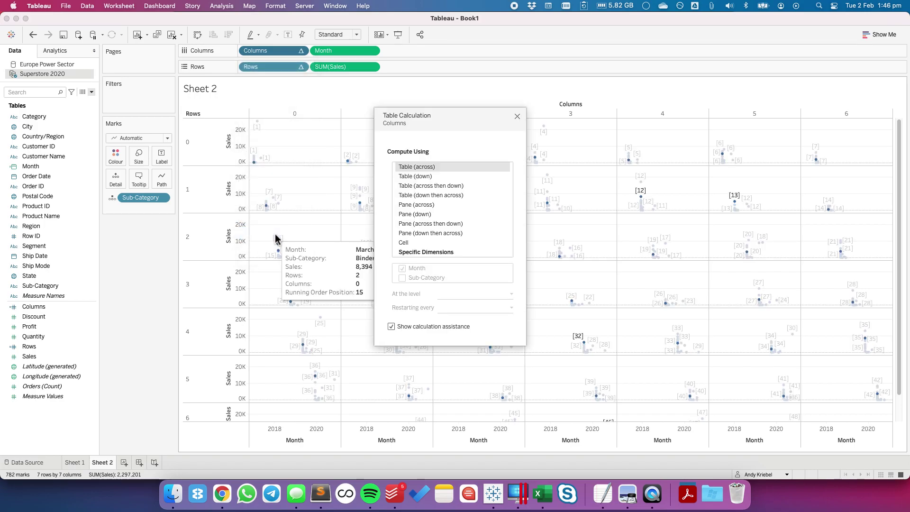
click(409, 251)
click(434, 278)
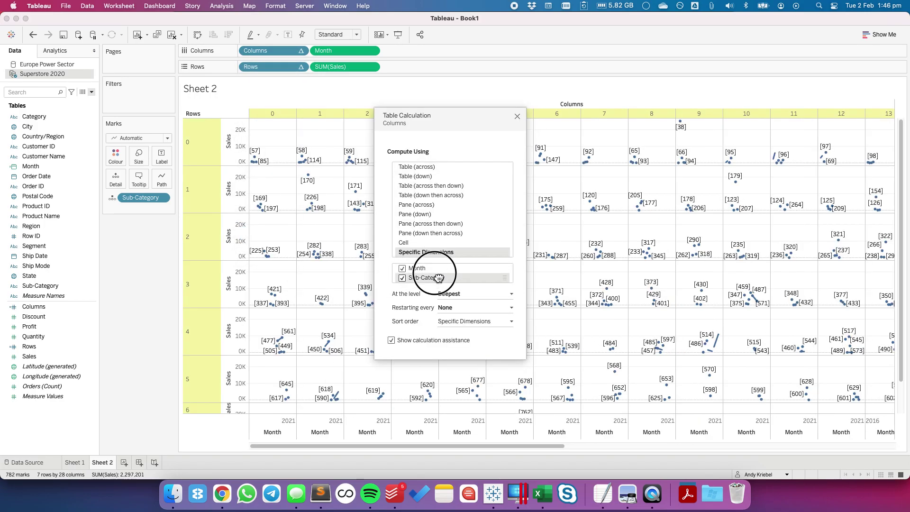
drag(439, 278, 436, 267)
click(455, 295)
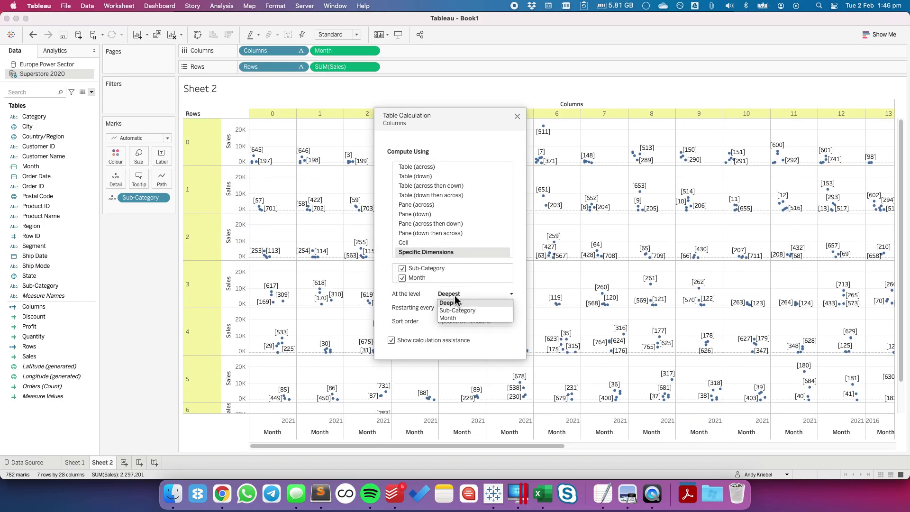
click(456, 311)
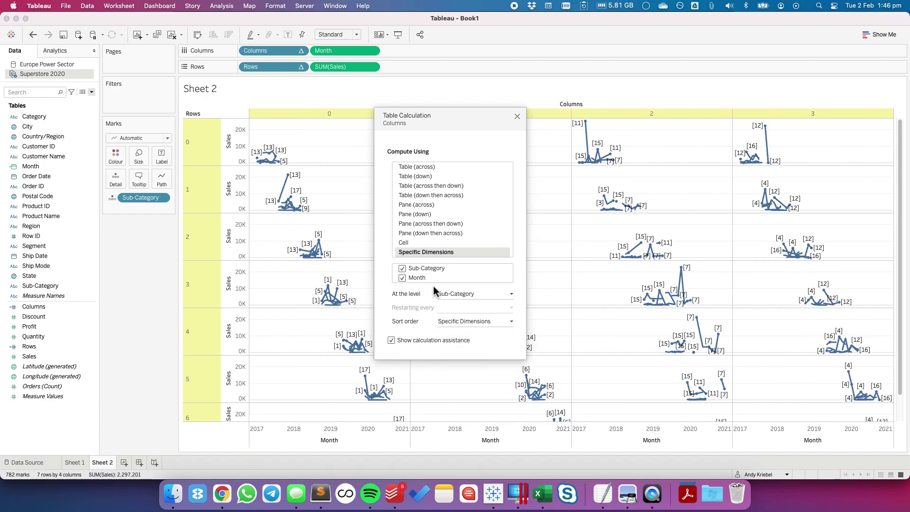
Compute Rows along Sub-Category then Month, at the Sub-Category level.
click(301, 67)
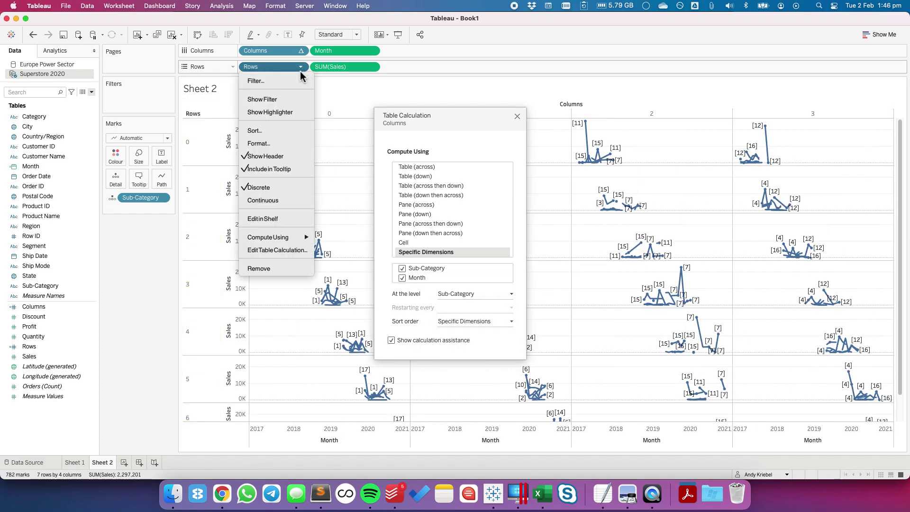
click(266, 250)
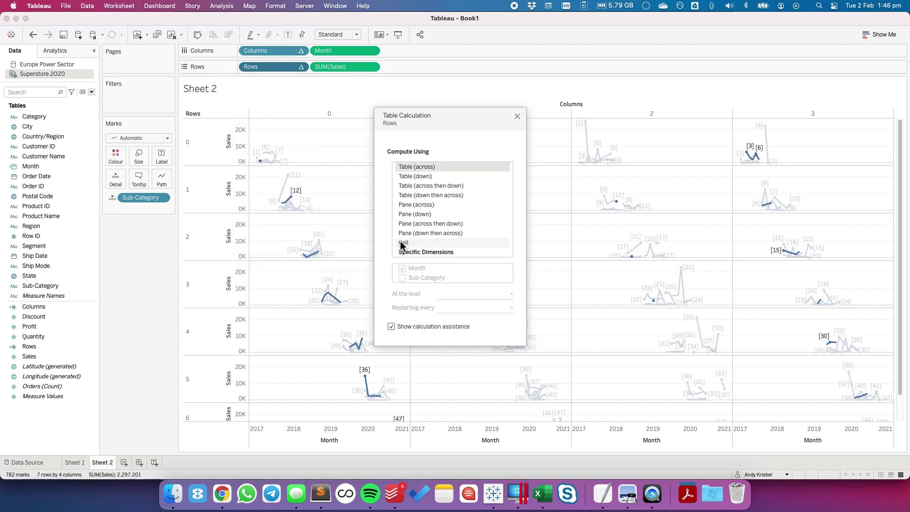
click(426, 252)
click(410, 278)
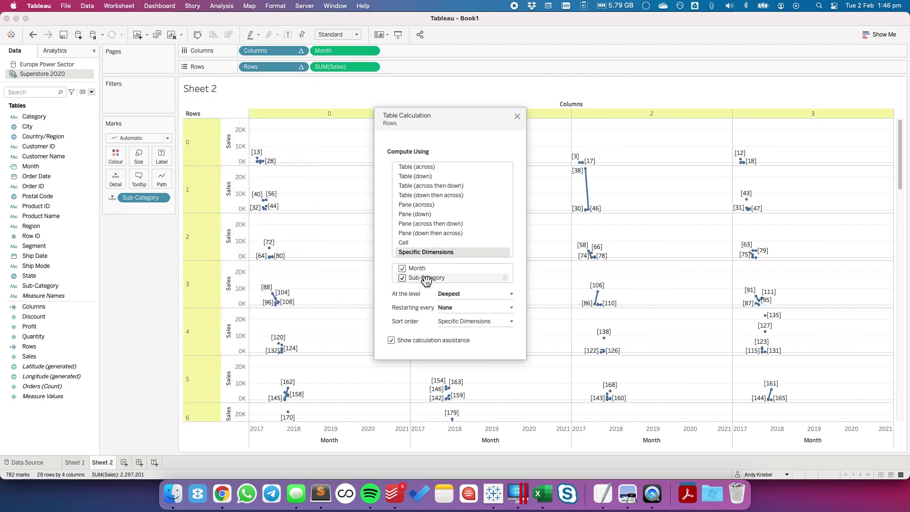
drag(419, 278, 427, 270)
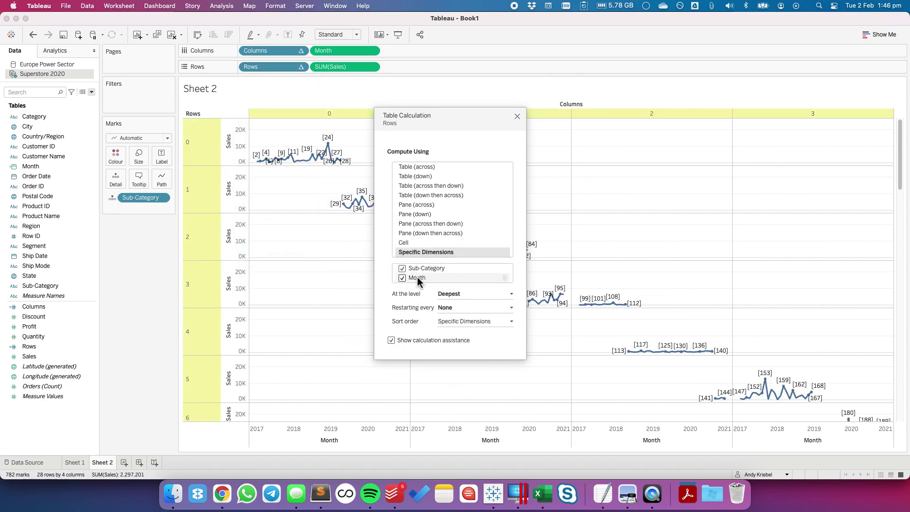
click(459, 295)
click(458, 306)
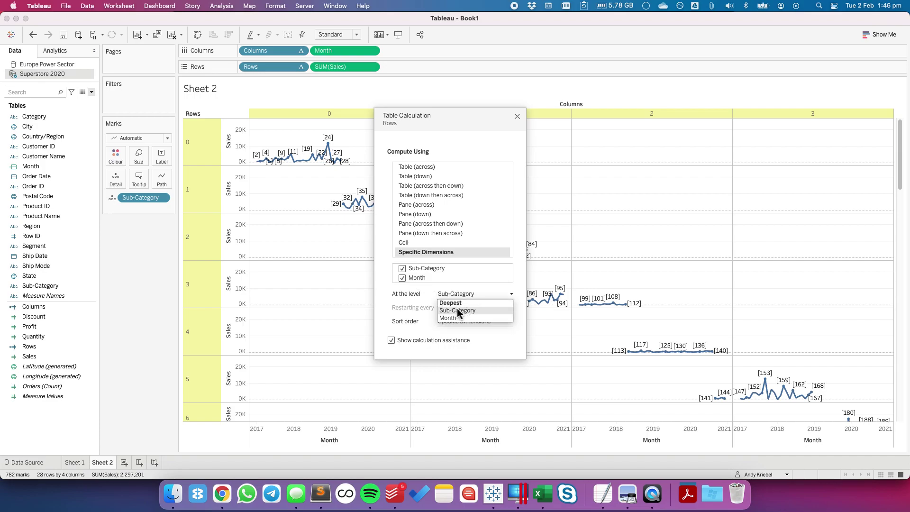
Close the table calculation settings and inspect mark tooltips in the trellis.
click(517, 117)
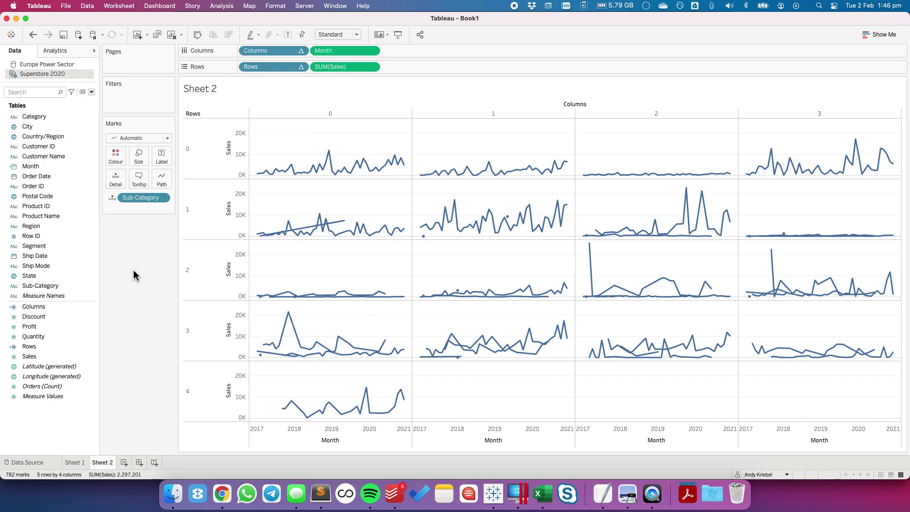
mouse_move(341, 227)
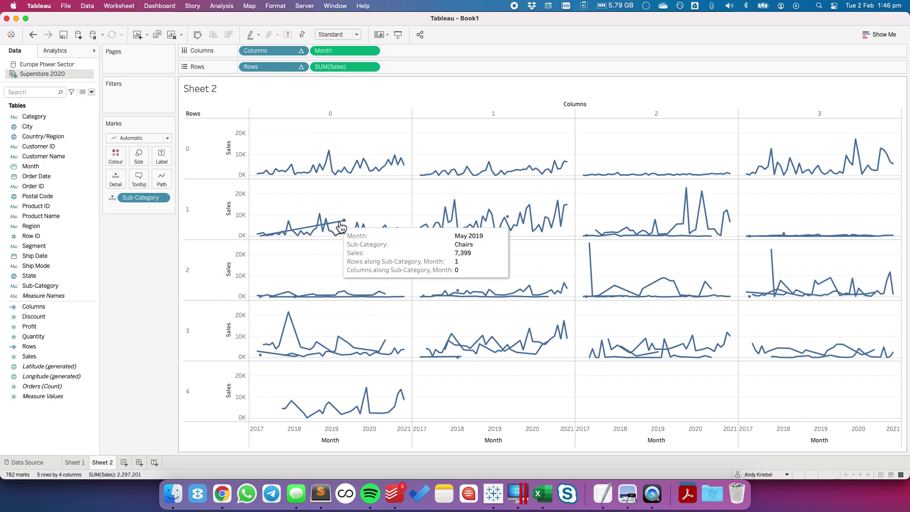
mouse_move(428, 243)
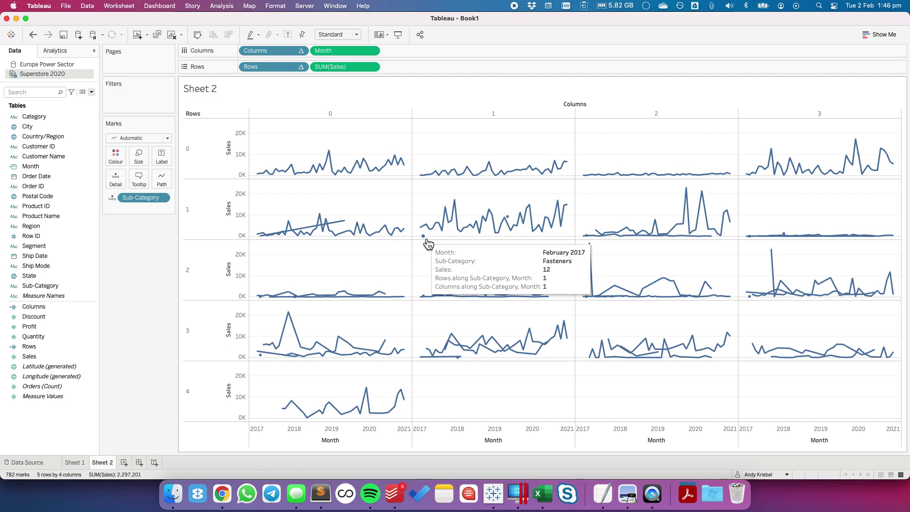
mouse_move(492, 228)
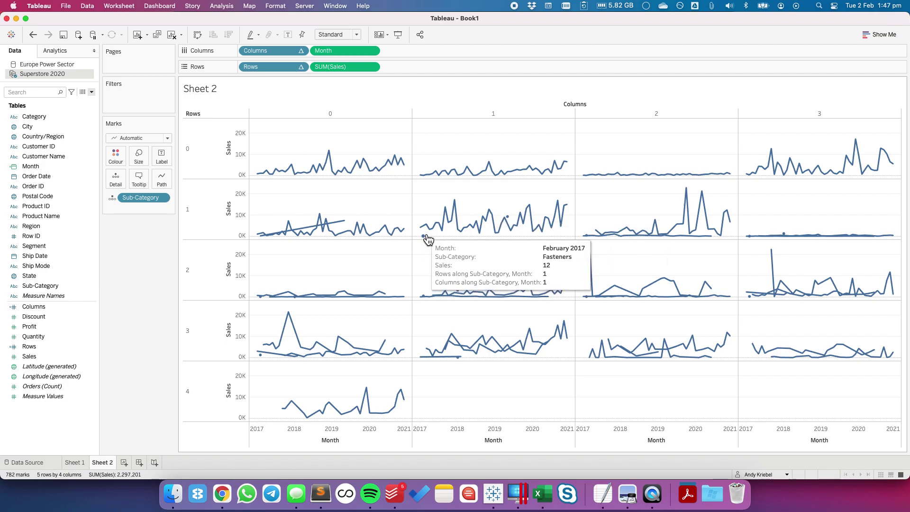
On Sheet 1, compare the December 2017 and February 2018 Fasteners values, then return to Sheet 2.
click(80, 462)
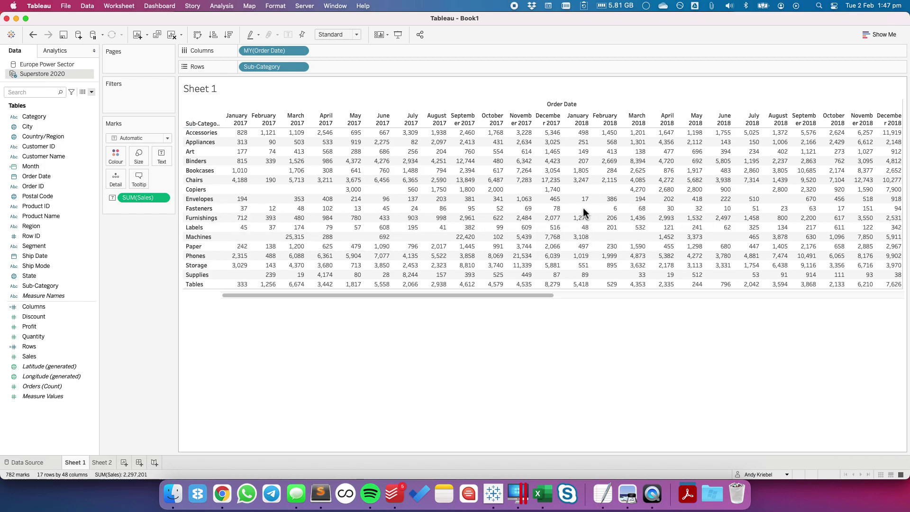
click(552, 208)
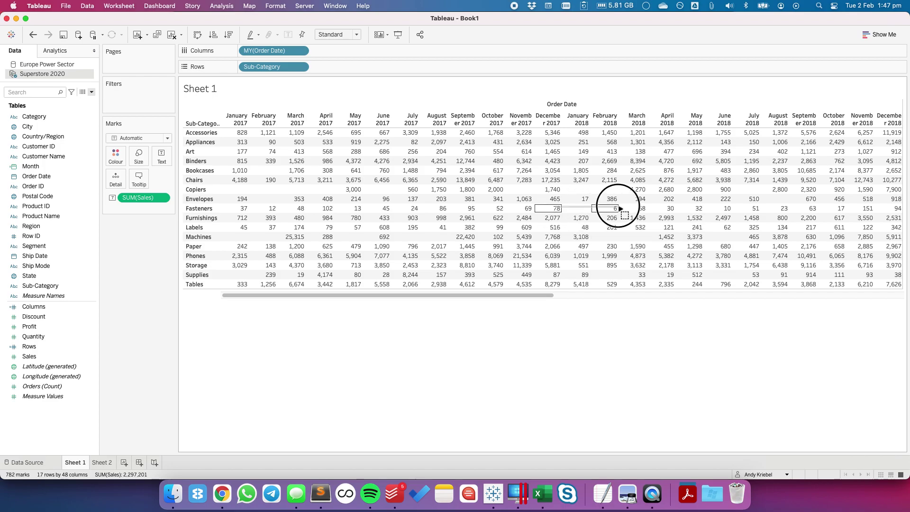
super+click(611, 208)
click(216, 323)
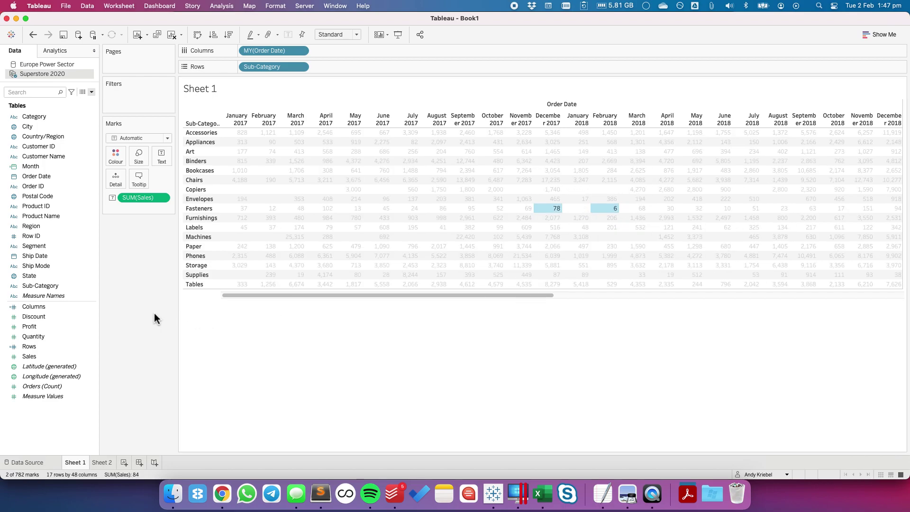
click(103, 462)
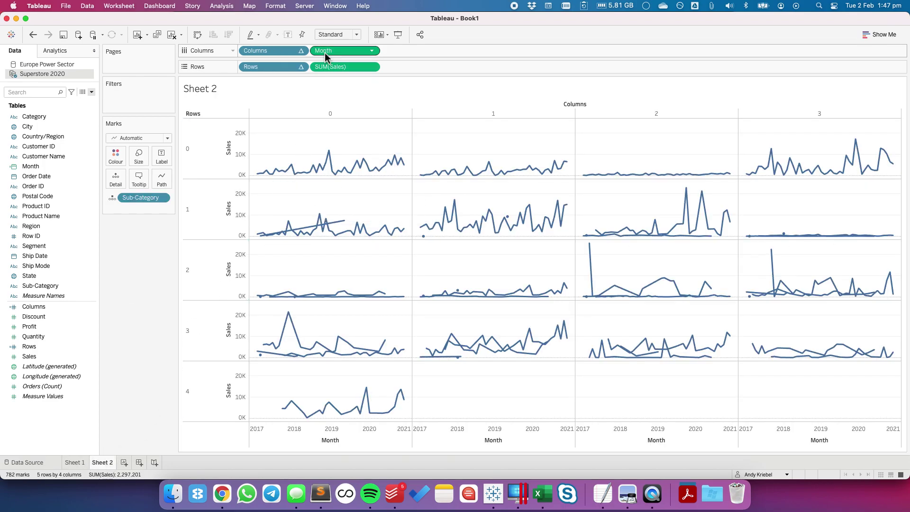
Add Month to Detail, make the Columns-shelf Month an Attribute, and fit to Entire View.
drag(323, 51, 115, 182)
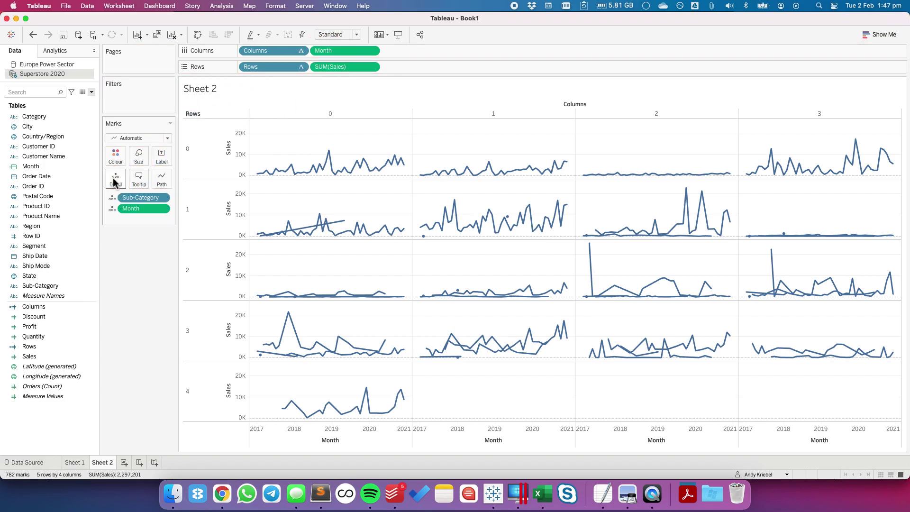
click(372, 51)
click(363, 378)
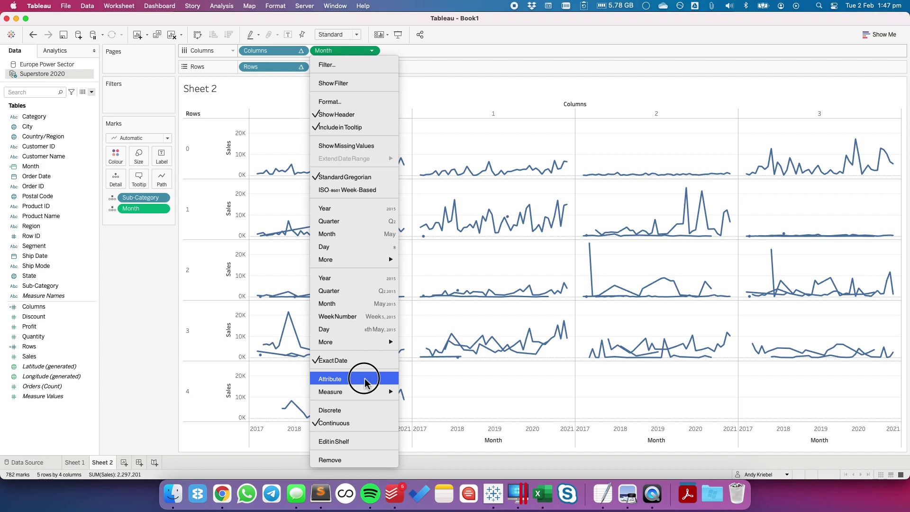
click(350, 35)
click(332, 67)
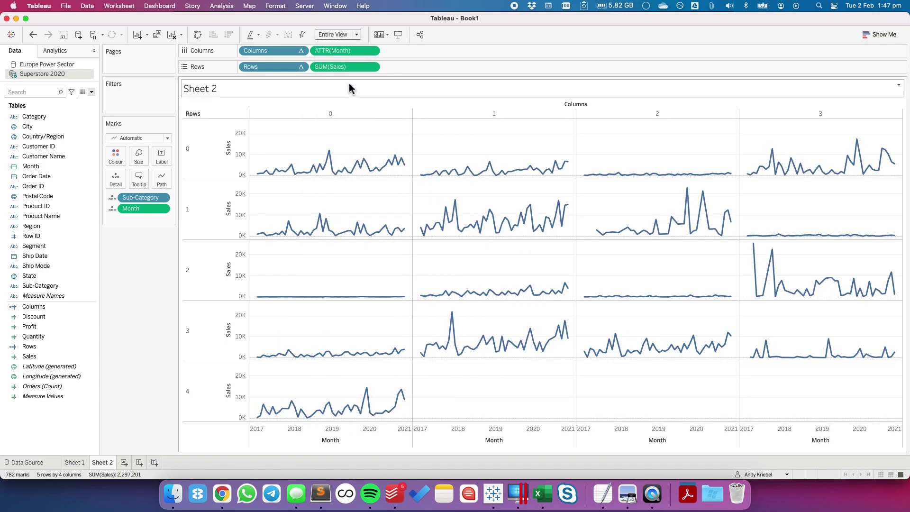
Review the Columns table calculation settings without changing them.
click(301, 51)
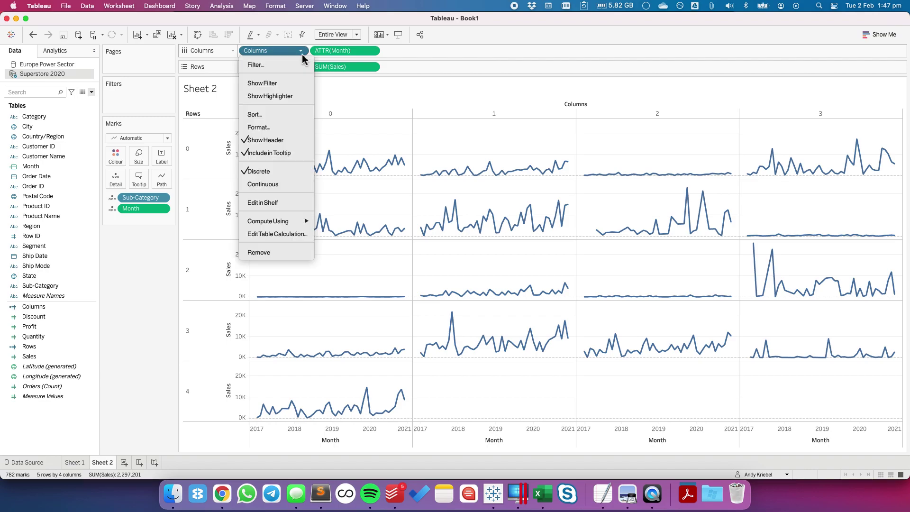
click(279, 234)
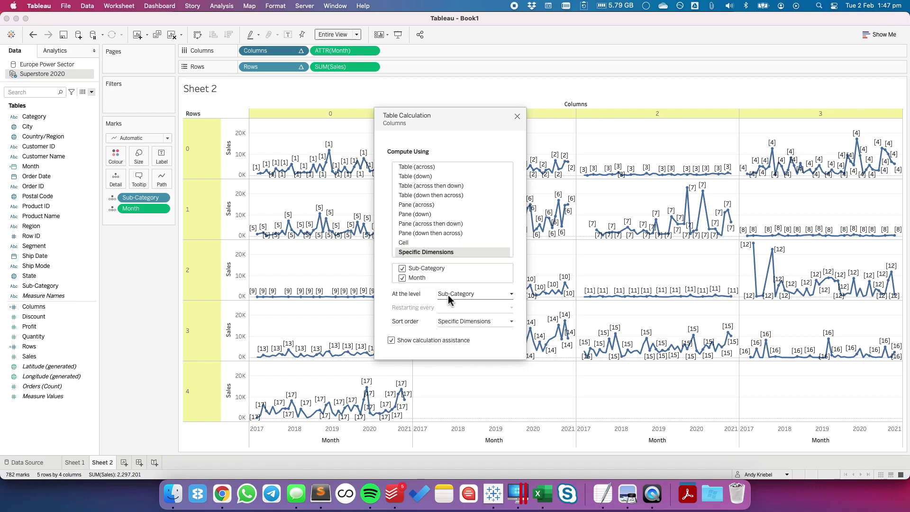
click(518, 117)
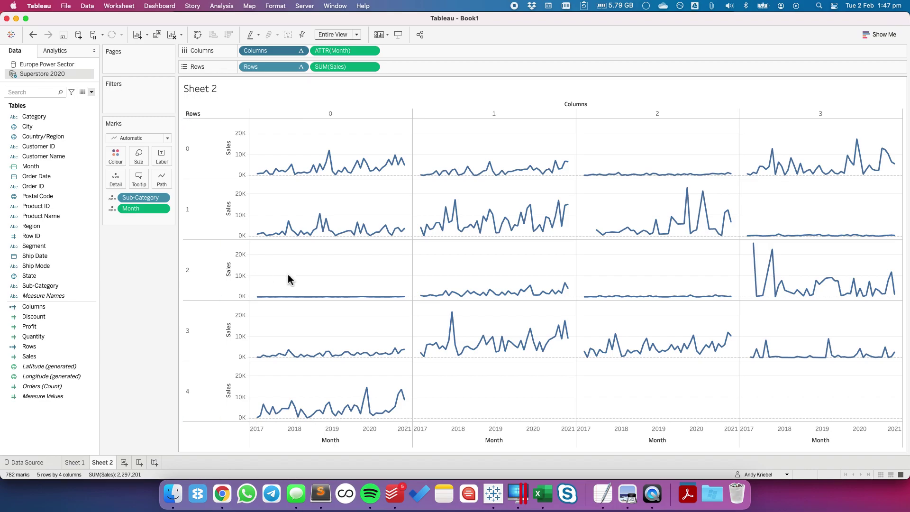
click(113, 197)
Label lines by Sub-Category at Line Ends, allowing overlap, then add Sheet 3.
click(131, 222)
click(161, 162)
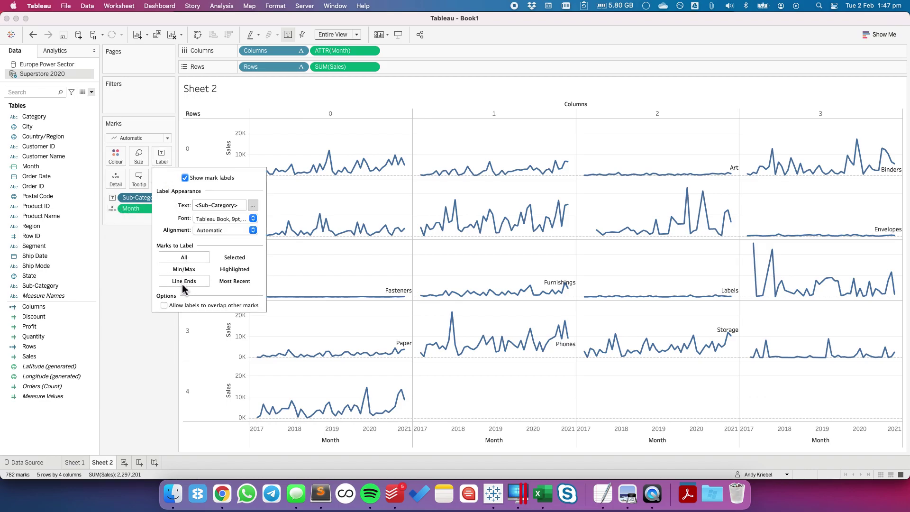
click(184, 281)
click(164, 305)
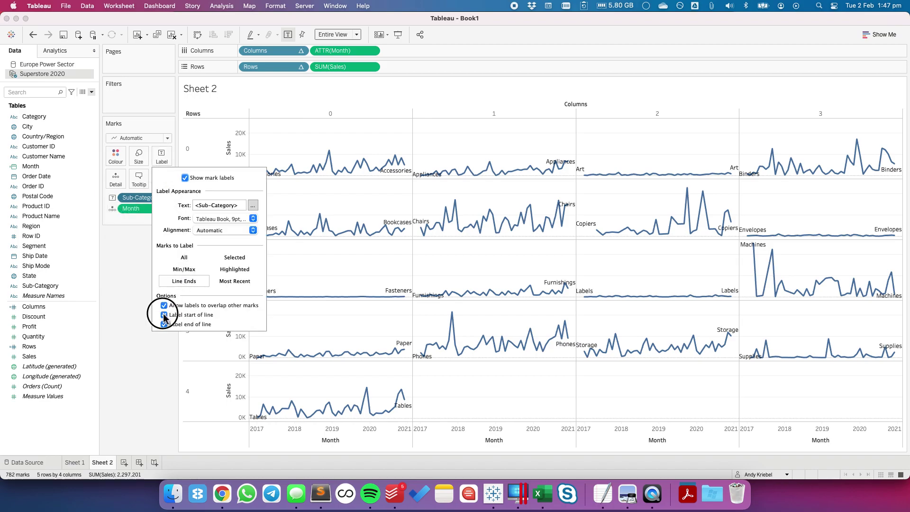
click(317, 137)
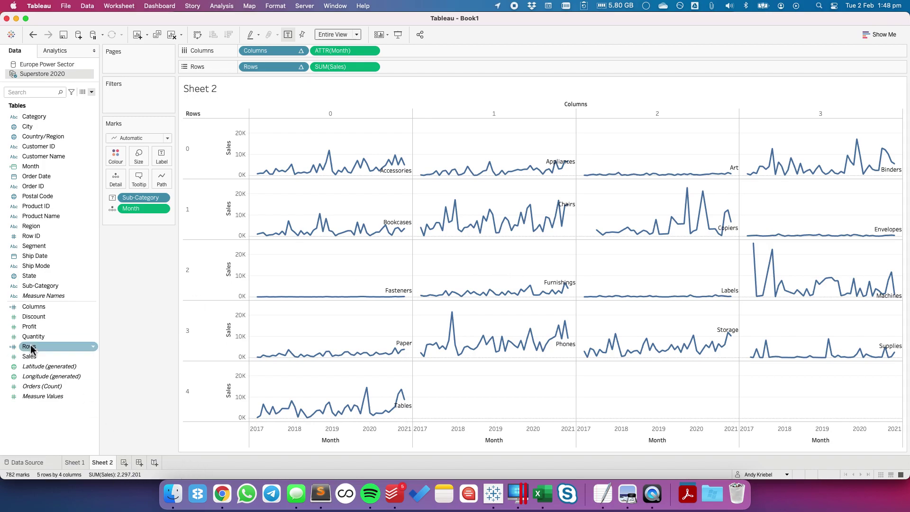
click(124, 463)
Copy the Columns and Rows calculated fields from the Superstore data on Sheet 2.
click(102, 462)
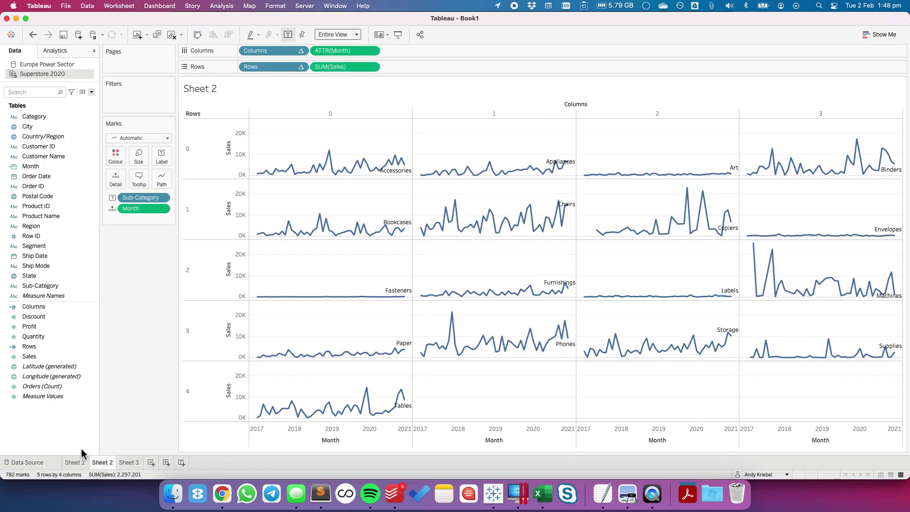
click(33, 306)
super+click(37, 348)
right_click(38, 347)
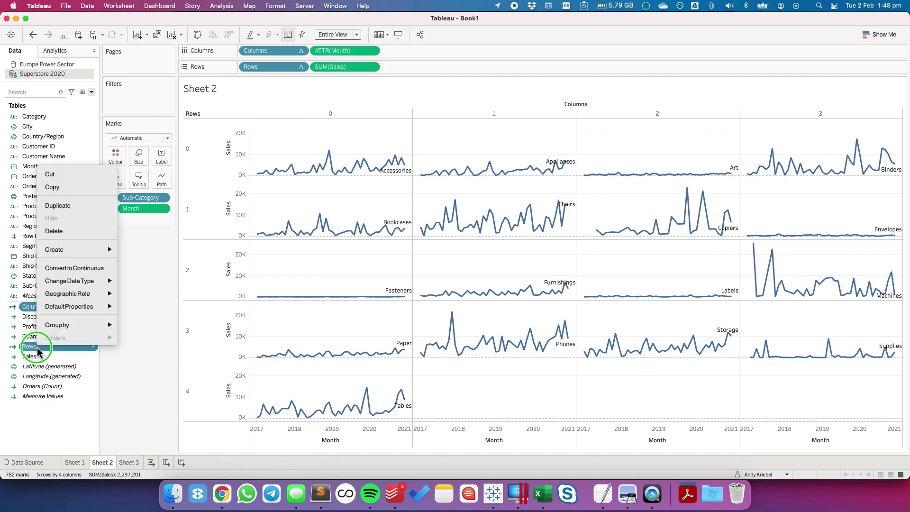
click(70, 188)
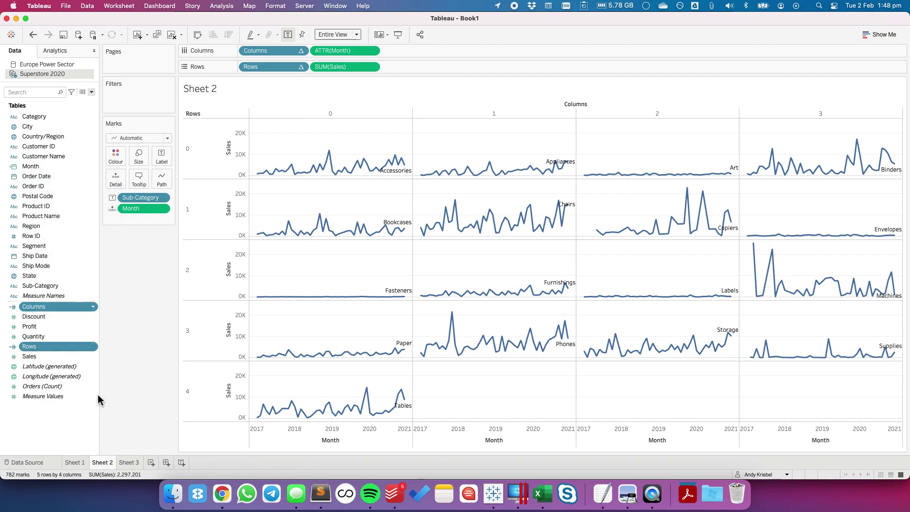
On Sheet 3, make Europe Power Sector the data source and paste Columns and Rows into it.
click(132, 462)
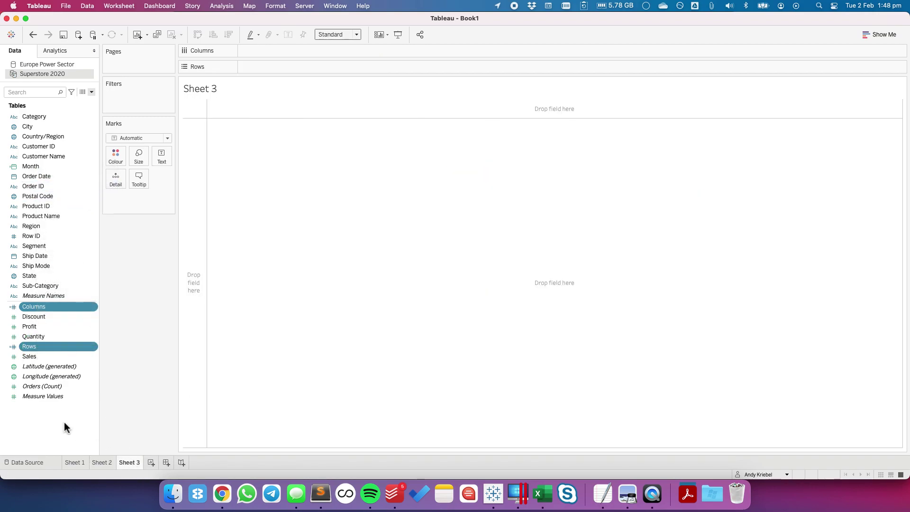
click(31, 66)
right_click(48, 322)
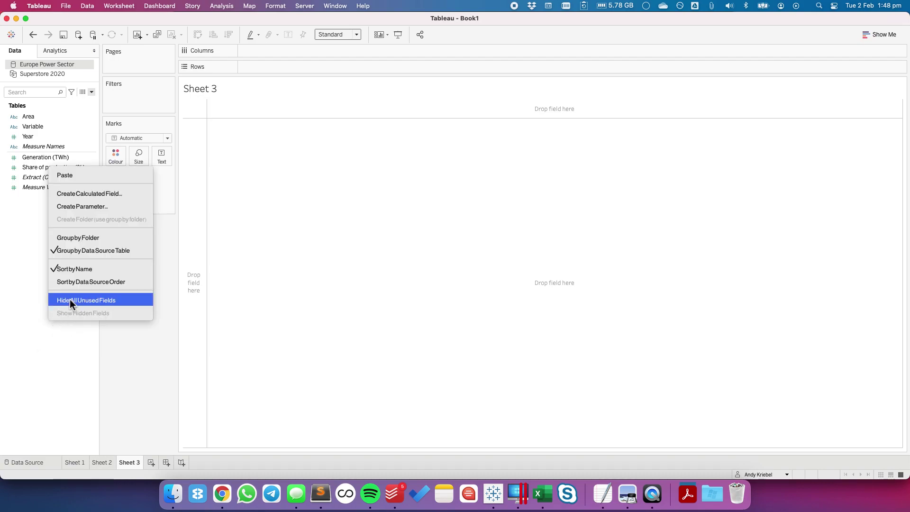
click(77, 178)
click(55, 247)
click(33, 136)
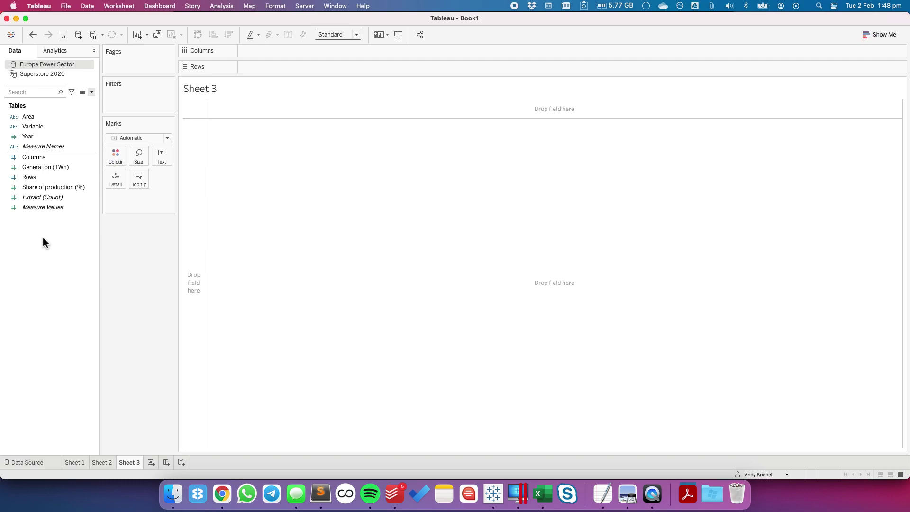
click(91, 92)
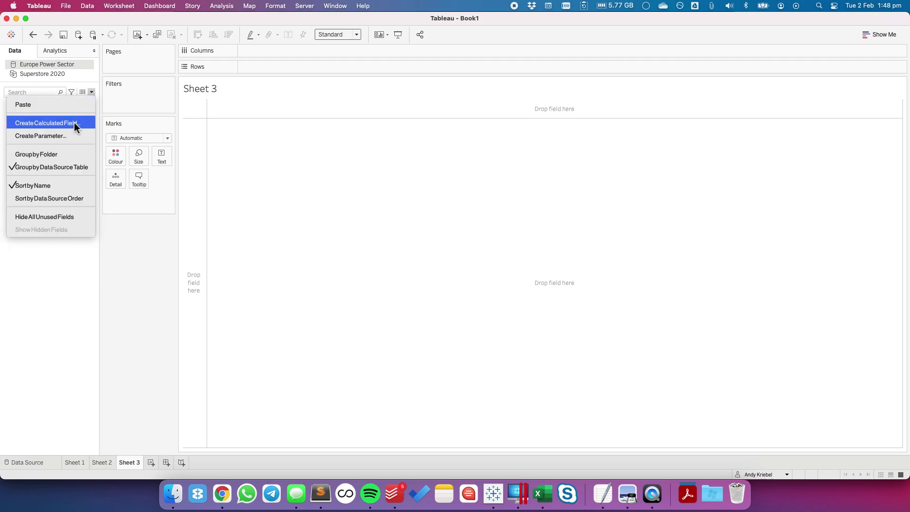
click(71, 123)
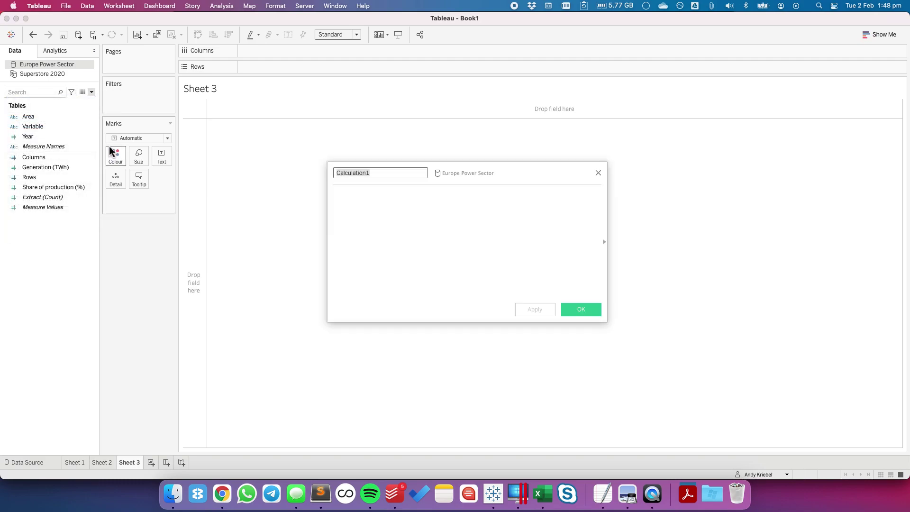
Create calculated field Date with formula MAKEDATE([Year],1,1) and save it.
text(Yate)
click(351, 231)
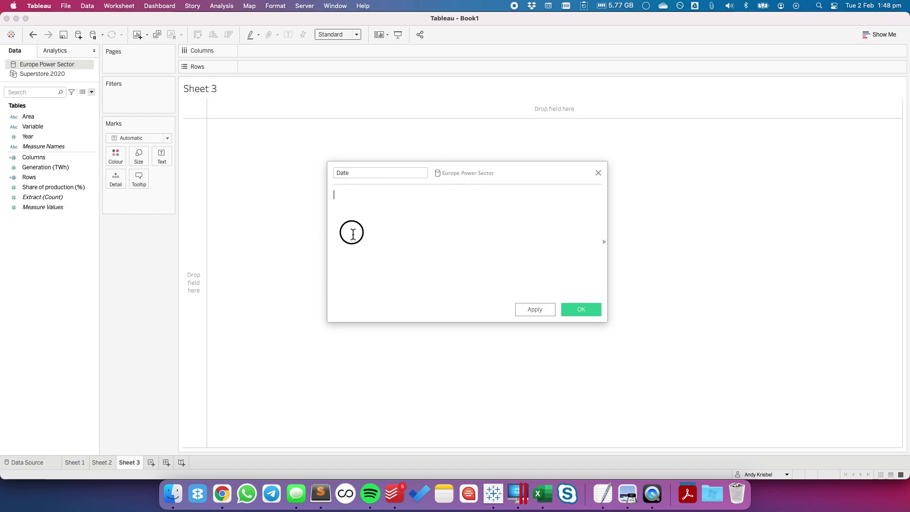
text(make)
key(Return)
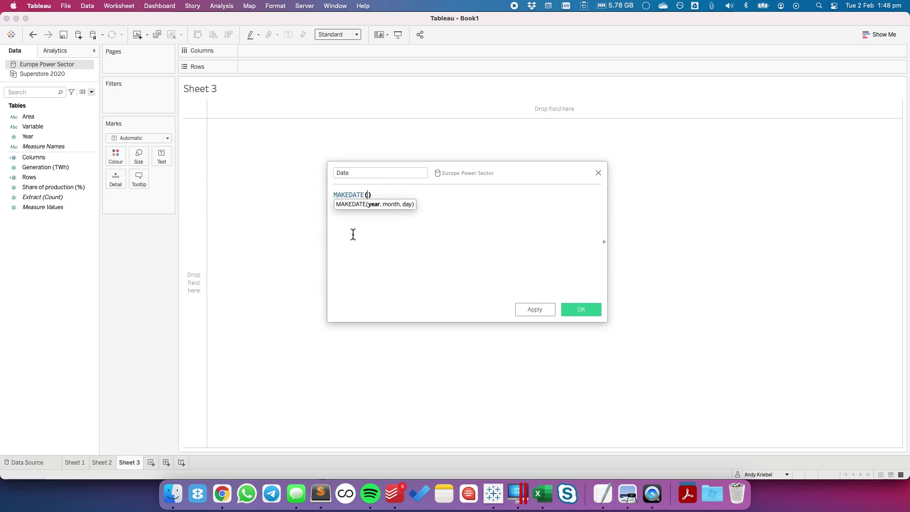
text(yea)
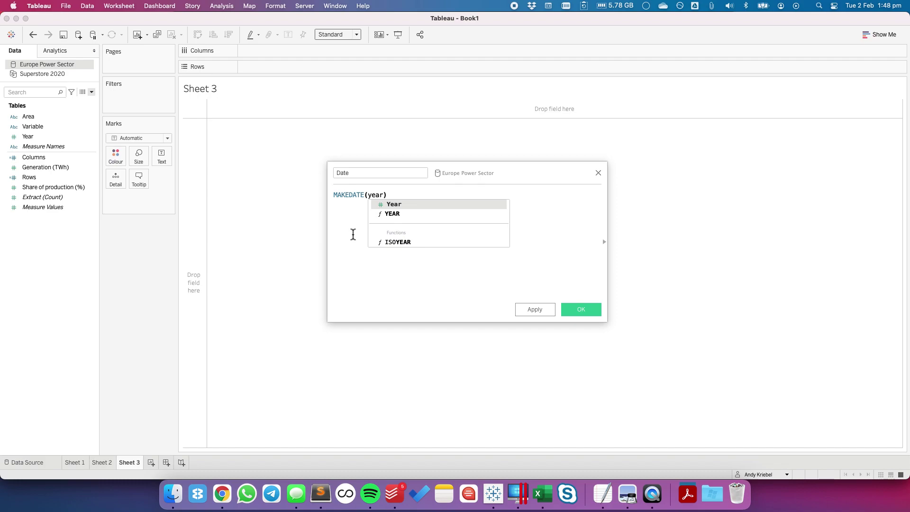
text(r)
key(Return)
text(,1,1)
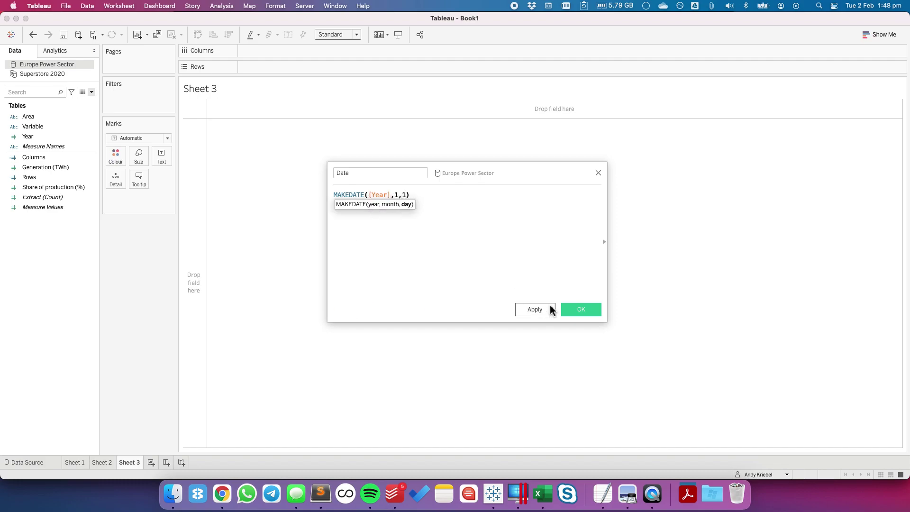
click(535, 309)
click(579, 310)
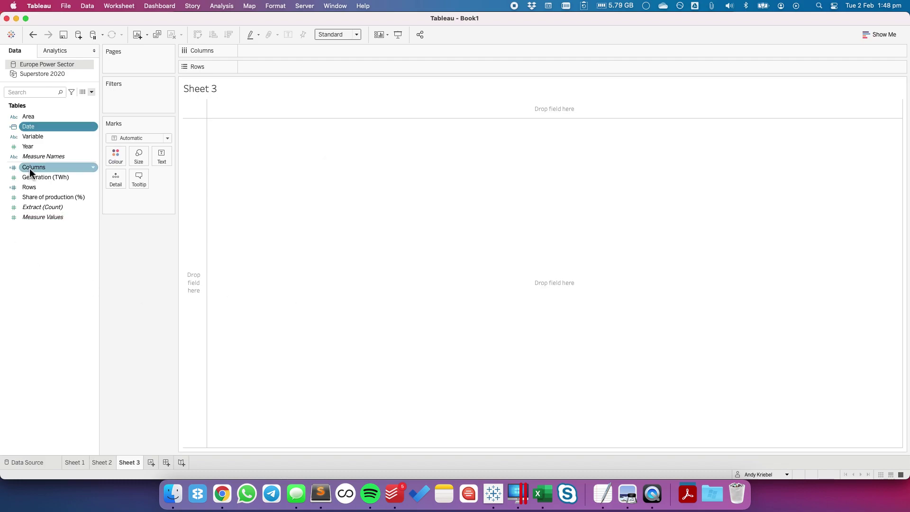
click(94, 127)
Create a custom date field from Date, giving it a first draft name.
mouse_move(138, 269)
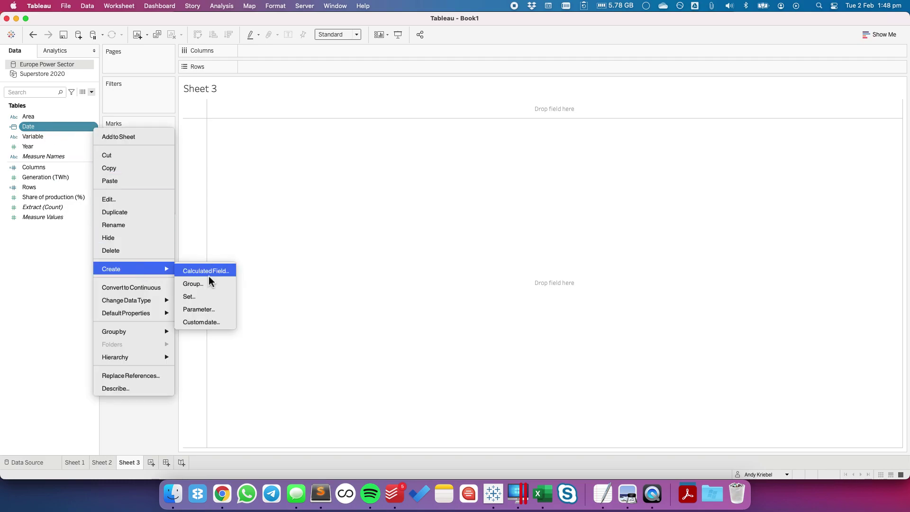
click(213, 322)
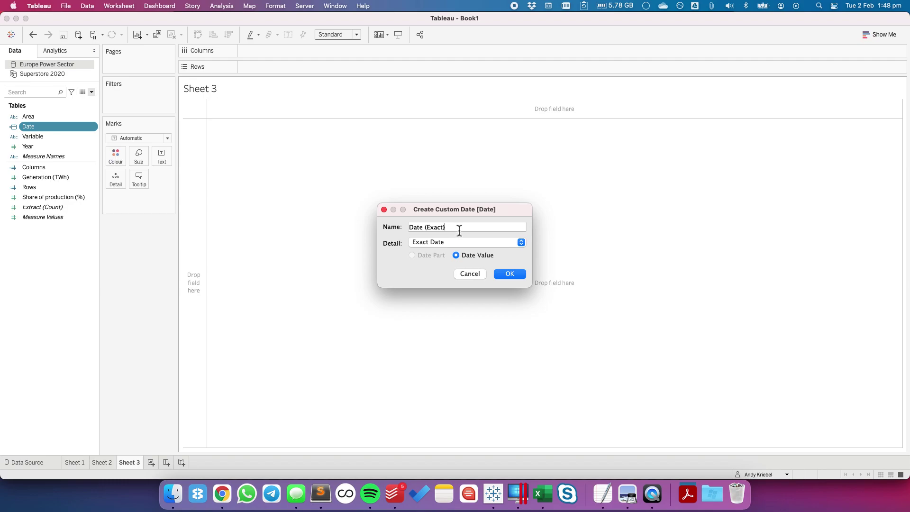
drag(459, 230, 368, 225)
text(Year Customer)
key(BackSpace)
key(BackSpace)
key(Return)
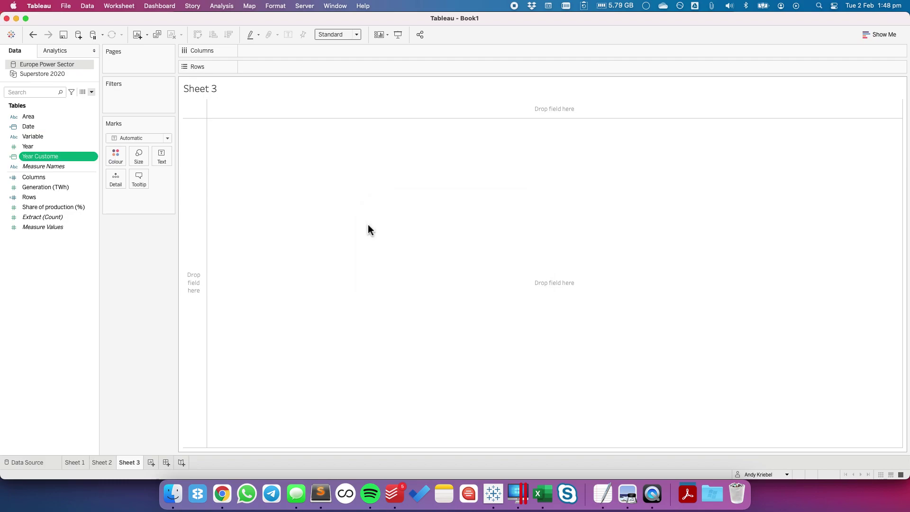
Rename the custom date to Year Custom Date with Years detail, then drag Area to Filters.
right_click(53, 158)
click(73, 228)
click(458, 229)
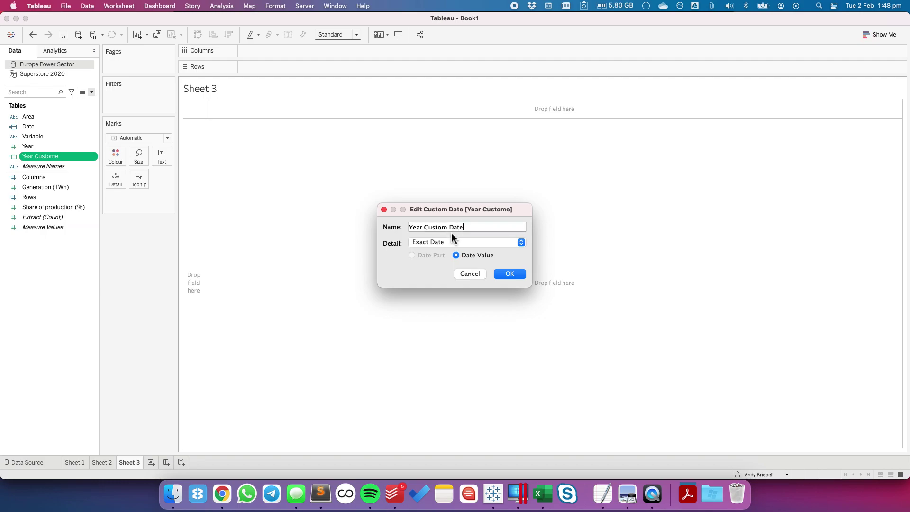
click(445, 242)
click(439, 270)
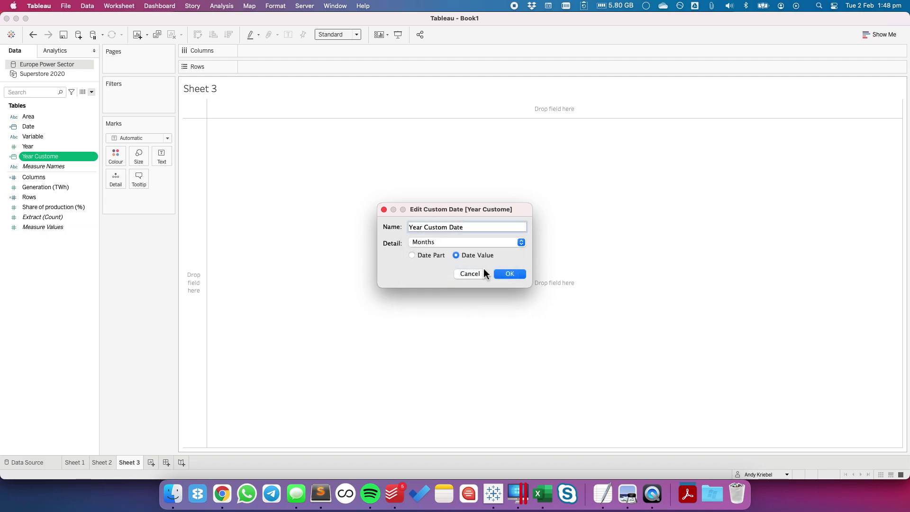
click(468, 241)
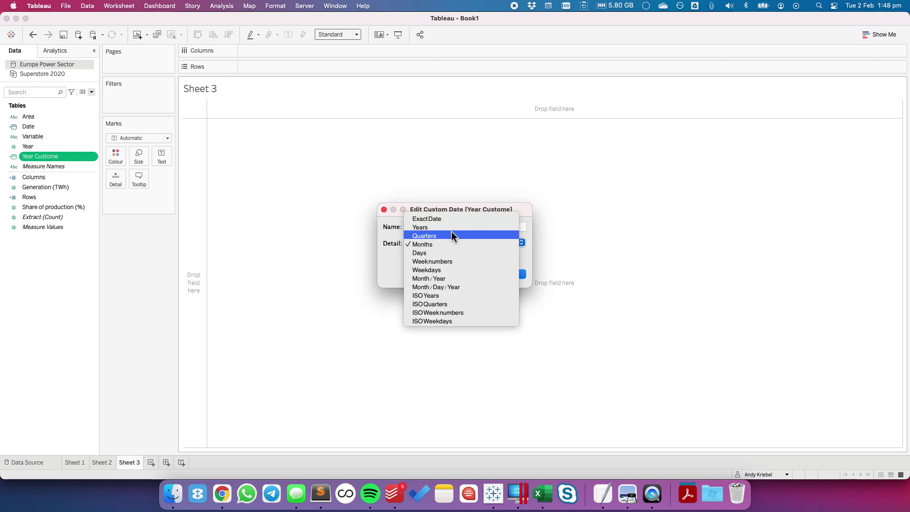
click(452, 227)
click(510, 274)
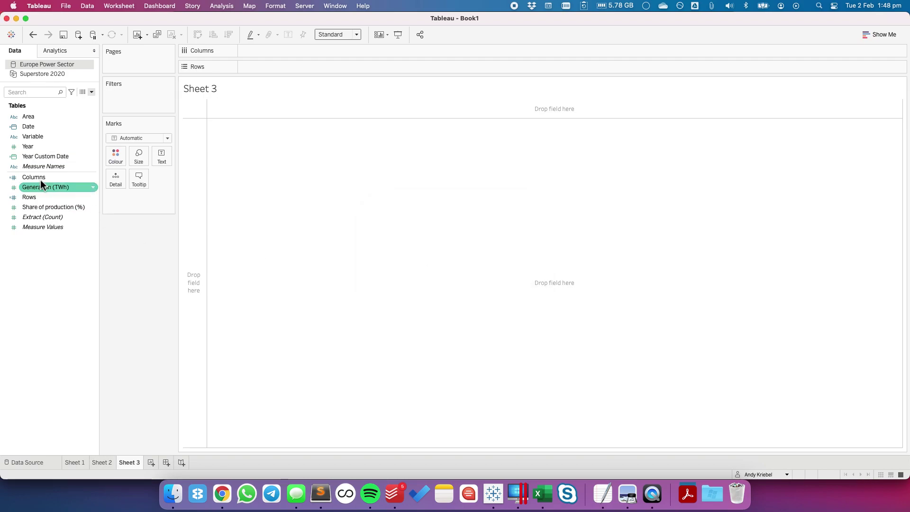
drag(35, 116, 120, 92)
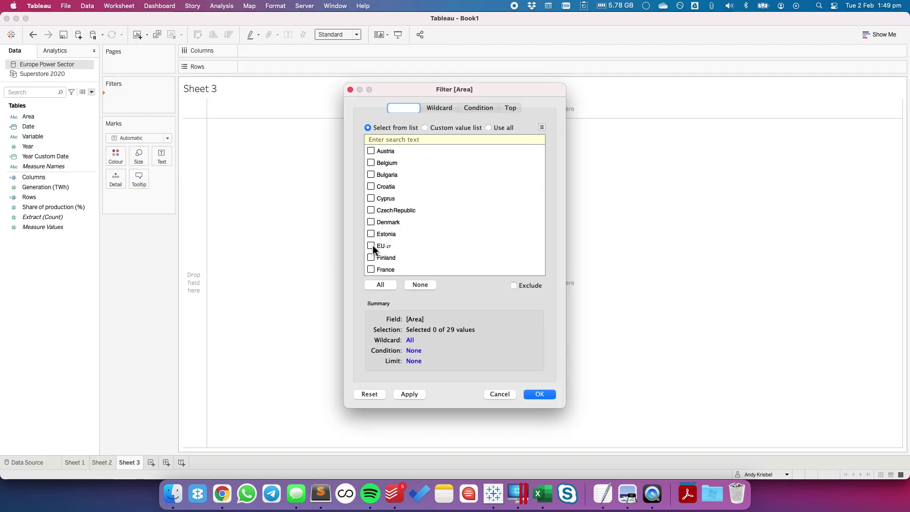
Cancel the Area filter and filter Variable to only Fossil and Renewables.
scroll(413, 234, down, 8)
scroll(412, 232, up, 1)
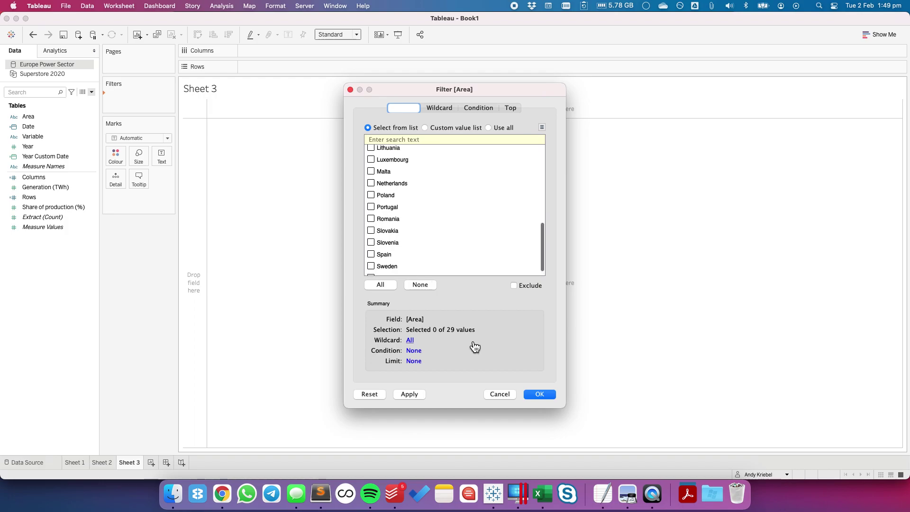
click(499, 393)
drag(38, 136, 138, 101)
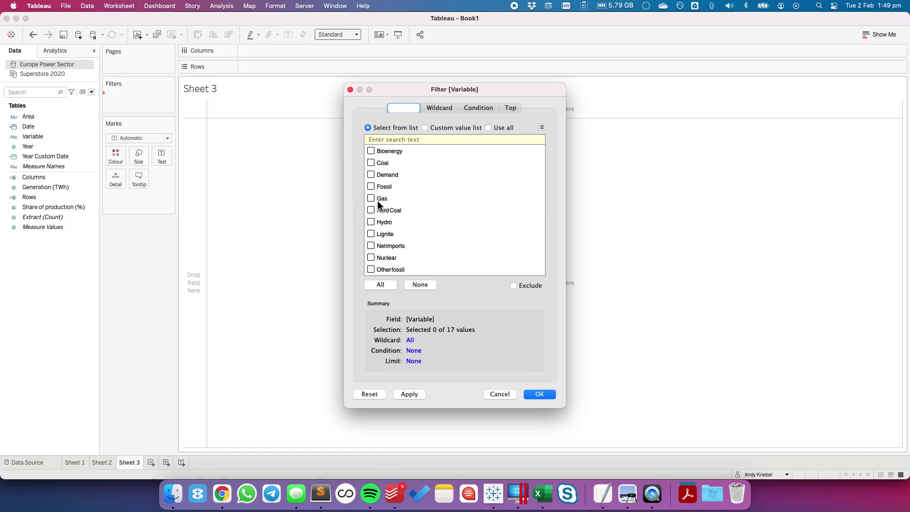
scroll(379, 240, down, 3)
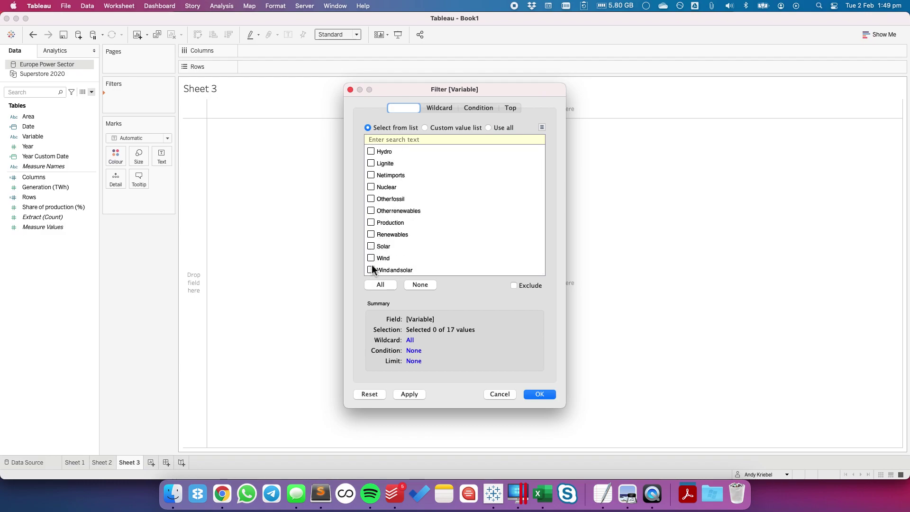
click(371, 234)
scroll(386, 194, up, 3)
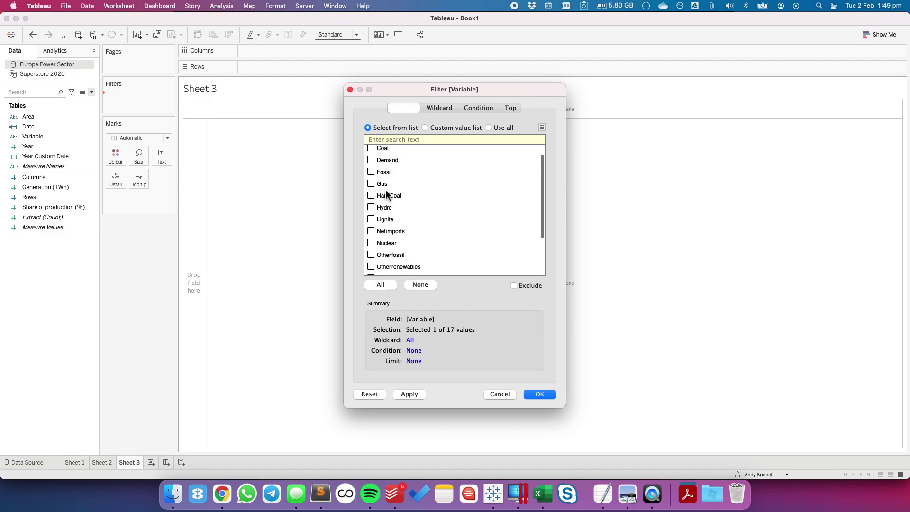
click(371, 186)
click(539, 394)
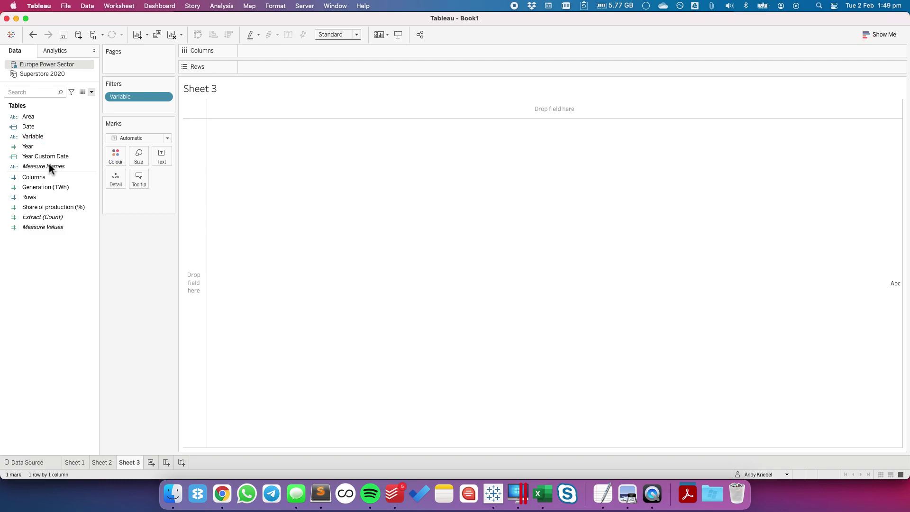
Place the Columns calculation on Columns and the Rows calculation on Rows.
drag(45, 177, 277, 53)
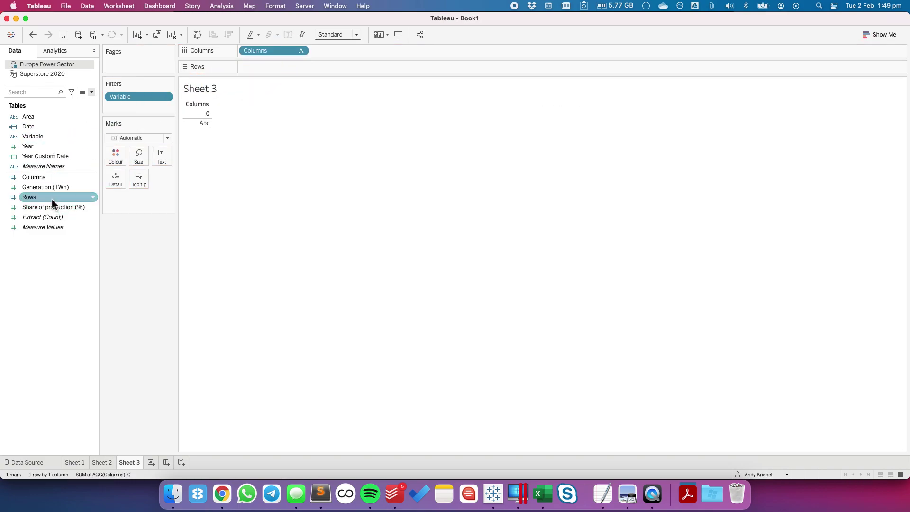
drag(53, 199, 286, 67)
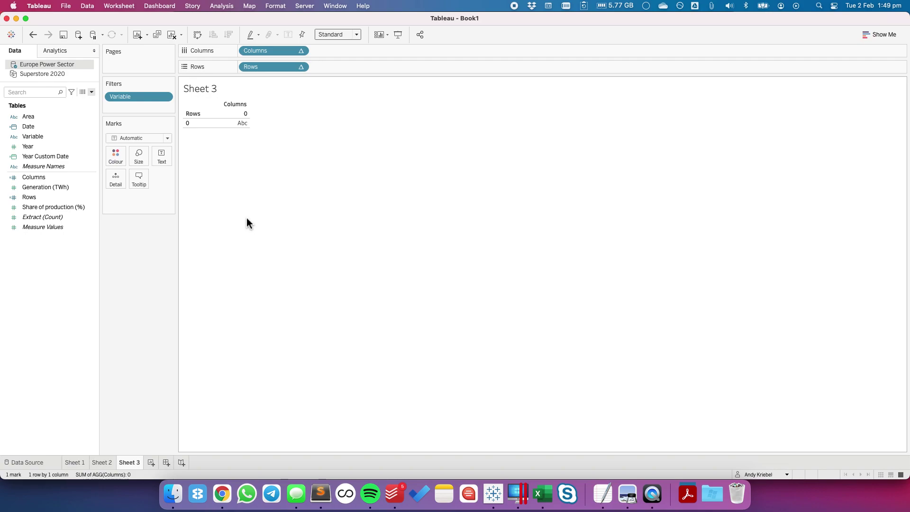
click(52, 136)
Add Year Custom Date as ATTR on Columns, SUM(Generation (TWh)) on Rows, and Area as detail.
drag(39, 156, 355, 50)
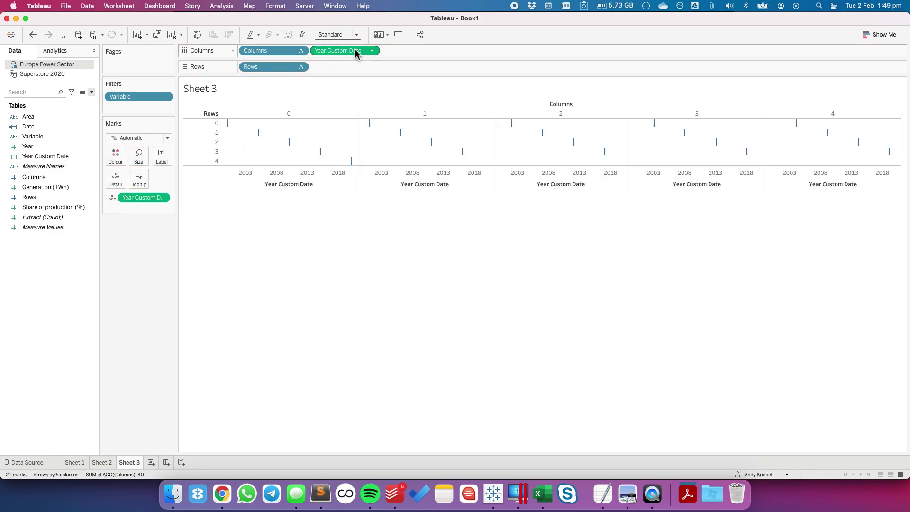
click(372, 50)
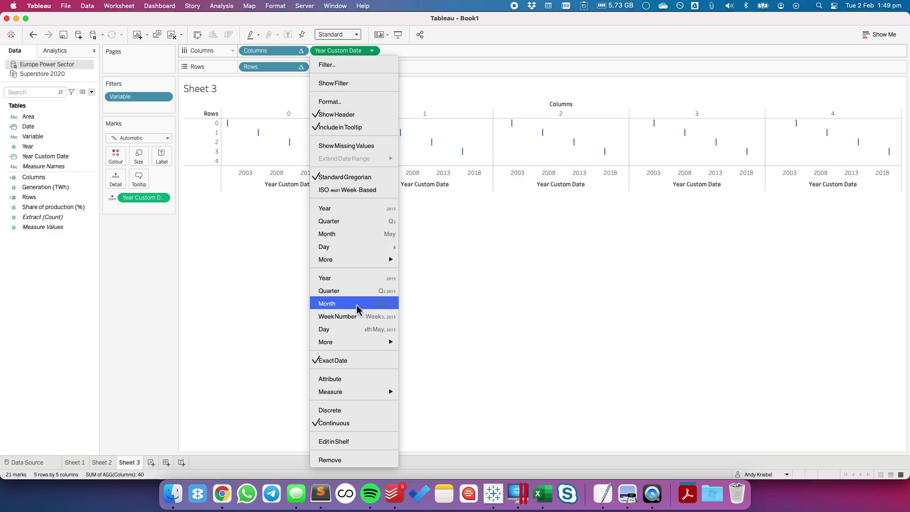
click(354, 380)
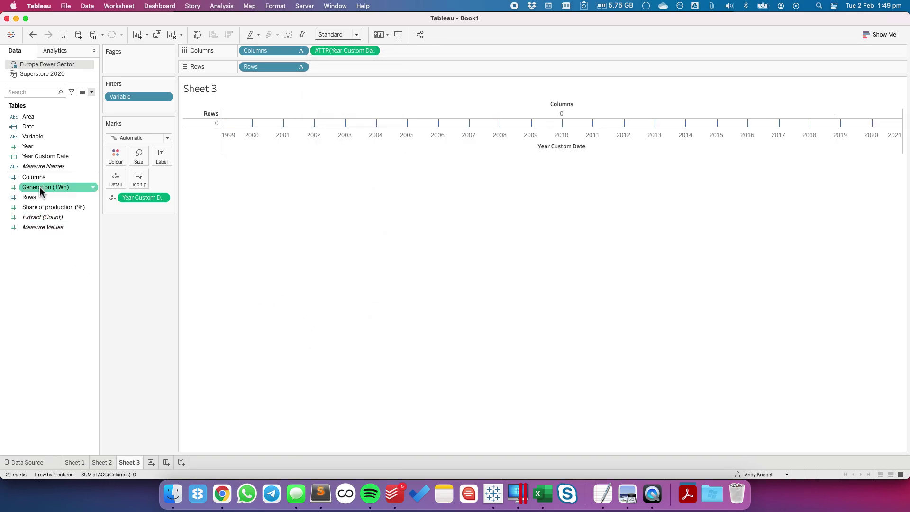
drag(39, 186, 339, 67)
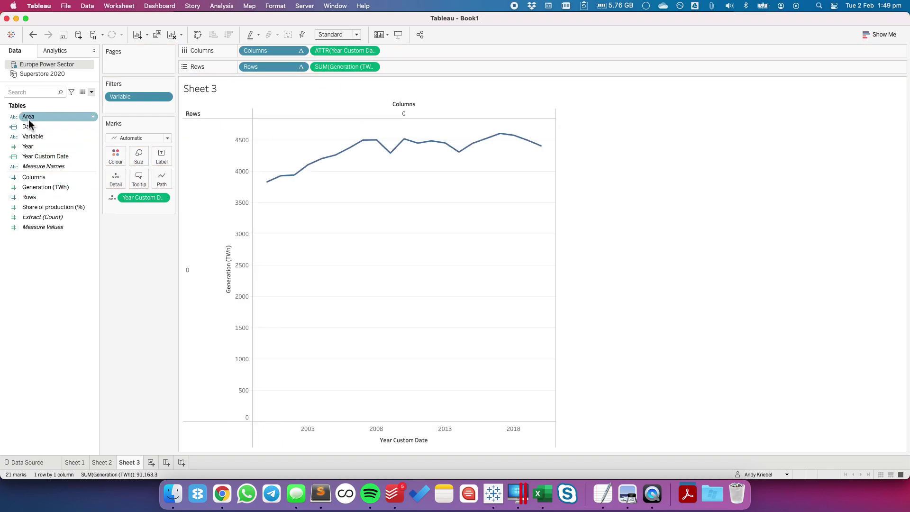
drag(29, 116, 114, 185)
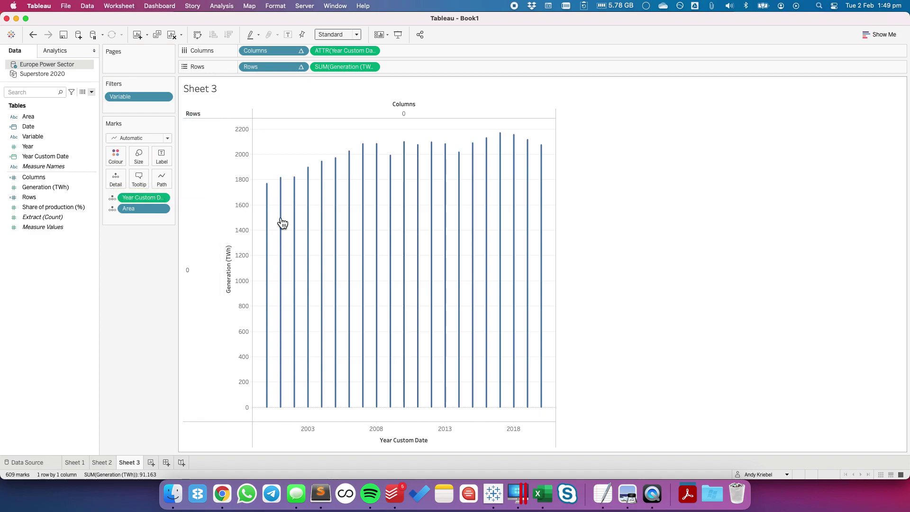
Make the Columns calculation compute over Area and Year Custom Date at the Area level.
mouse_move(405, 182)
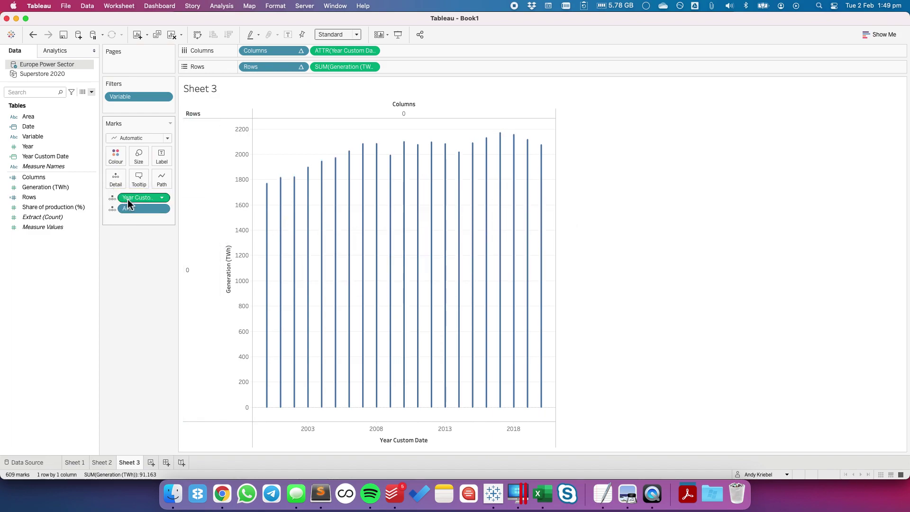
click(295, 51)
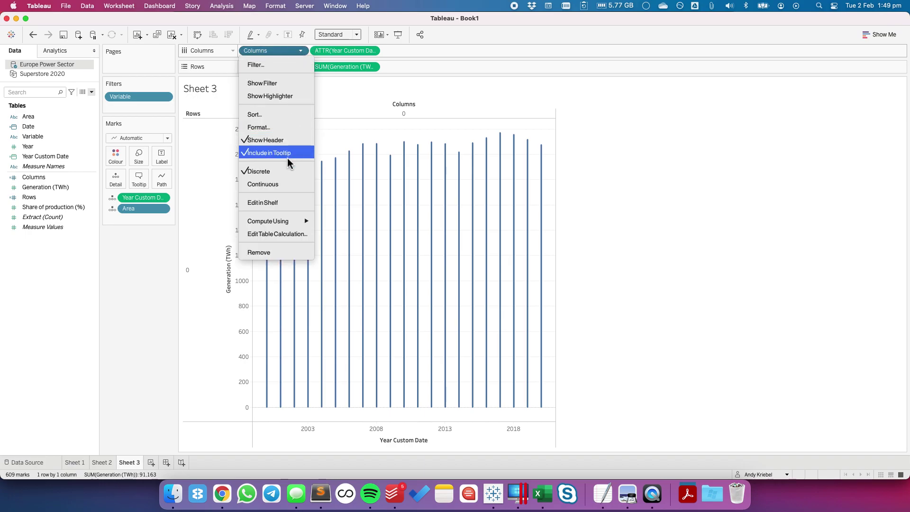
click(279, 234)
click(412, 252)
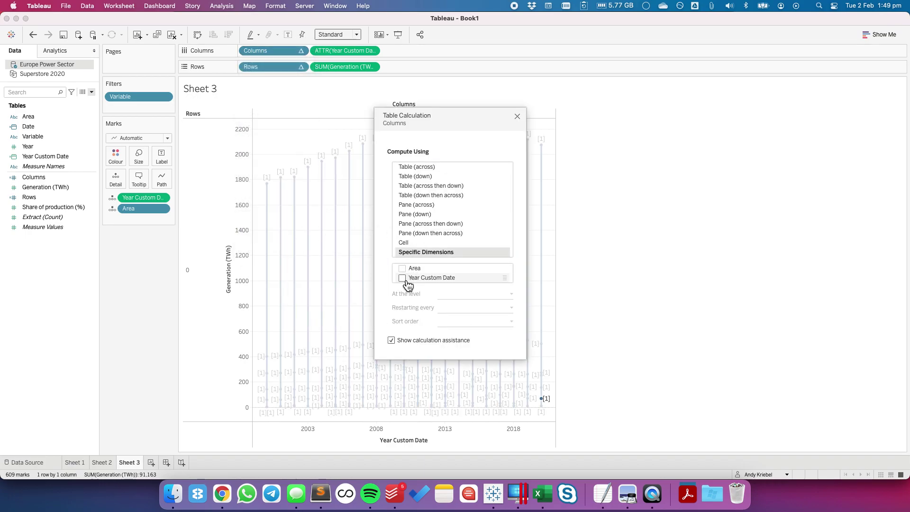
click(402, 278)
click(402, 268)
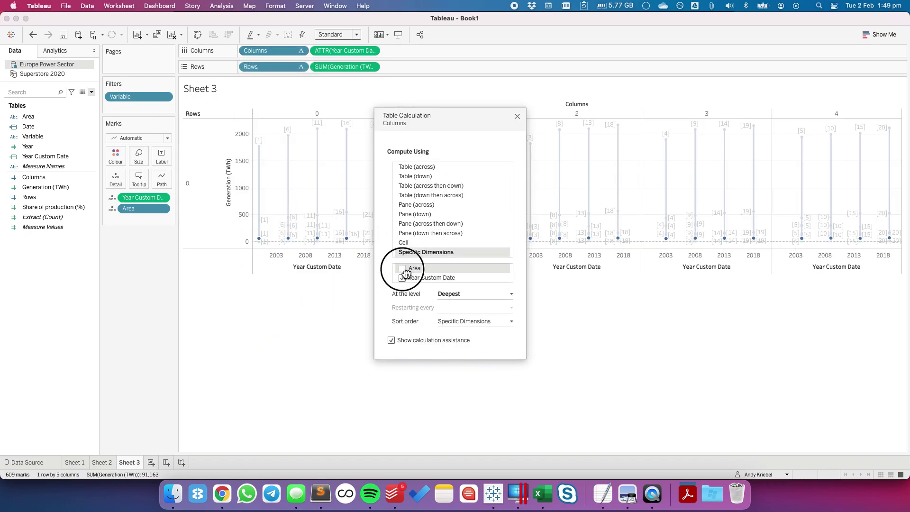
click(455, 294)
click(454, 311)
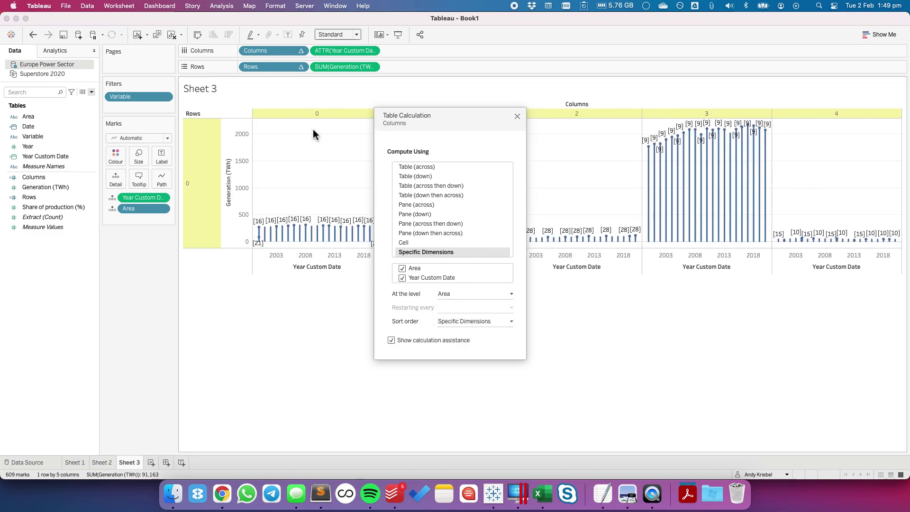
Give the Rows calculation the same setup: Area and Year Custom Date, at Area level.
click(300, 65)
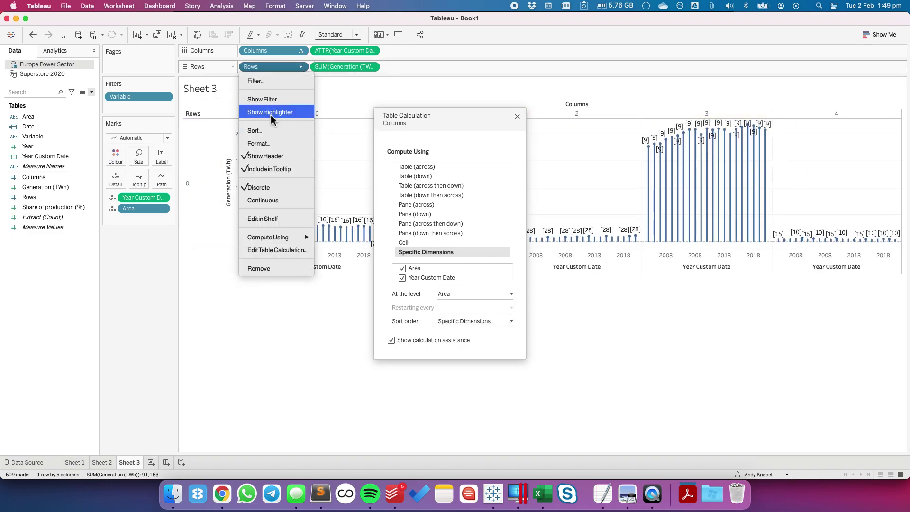
click(277, 250)
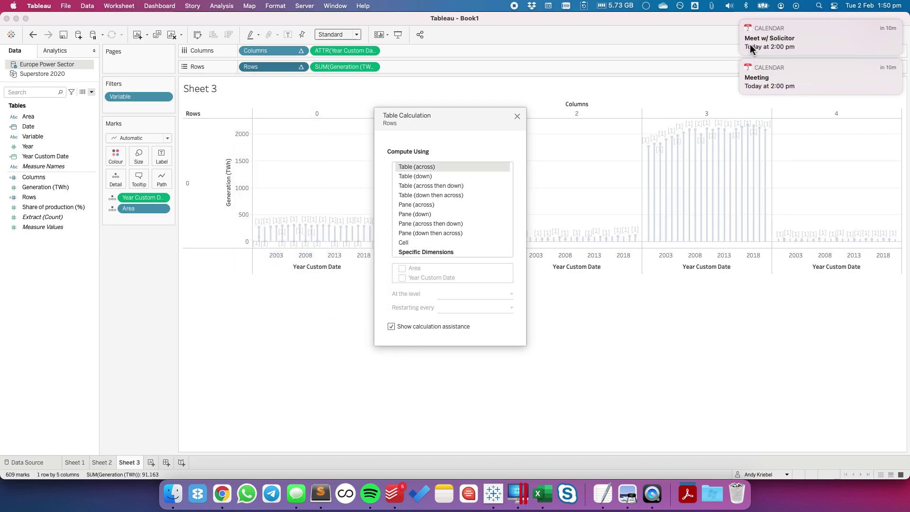
click(741, 21)
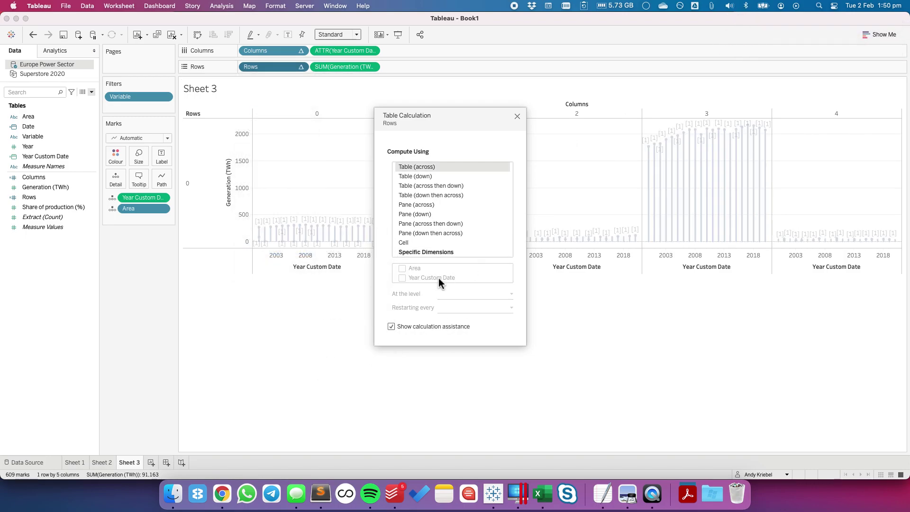
click(425, 253)
click(404, 268)
click(404, 279)
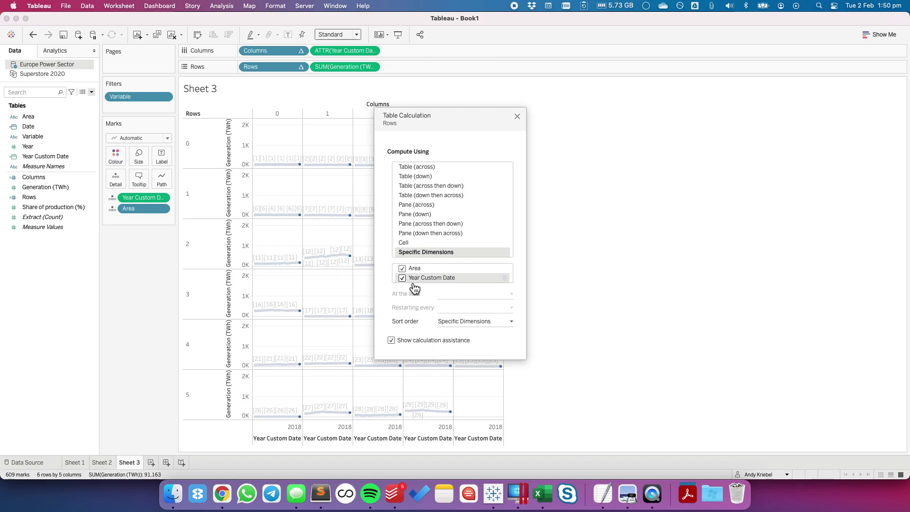
click(453, 295)
click(455, 312)
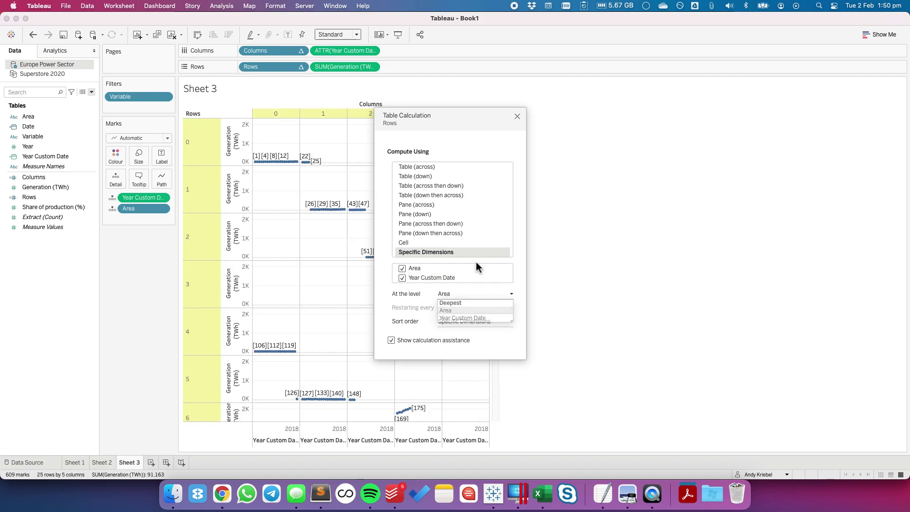
click(518, 116)
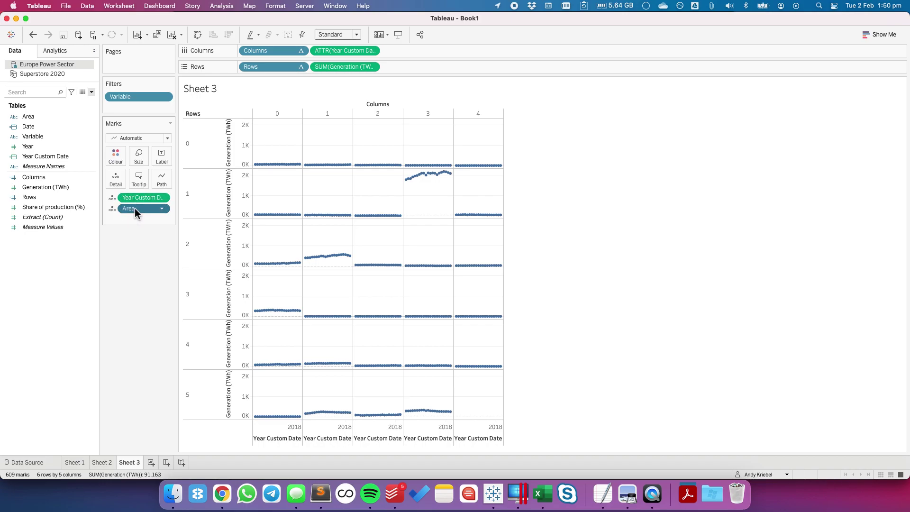
Move Year Custom Date below Area on Marks and fit the grid to Entire View.
drag(138, 199, 135, 216)
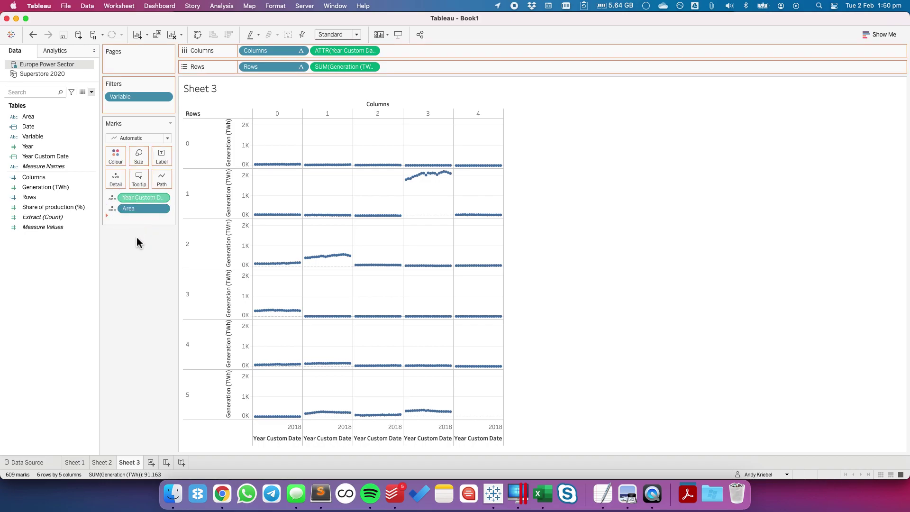
click(336, 34)
click(332, 59)
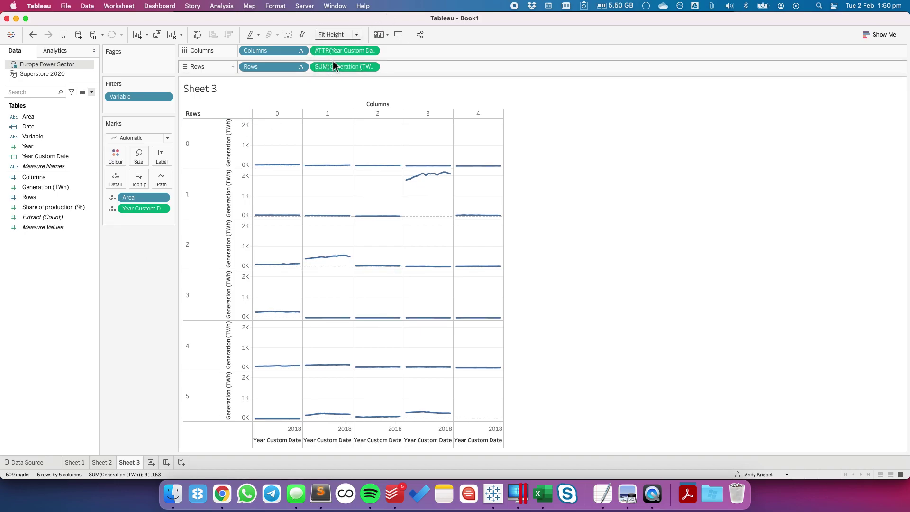
click(342, 35)
click(338, 67)
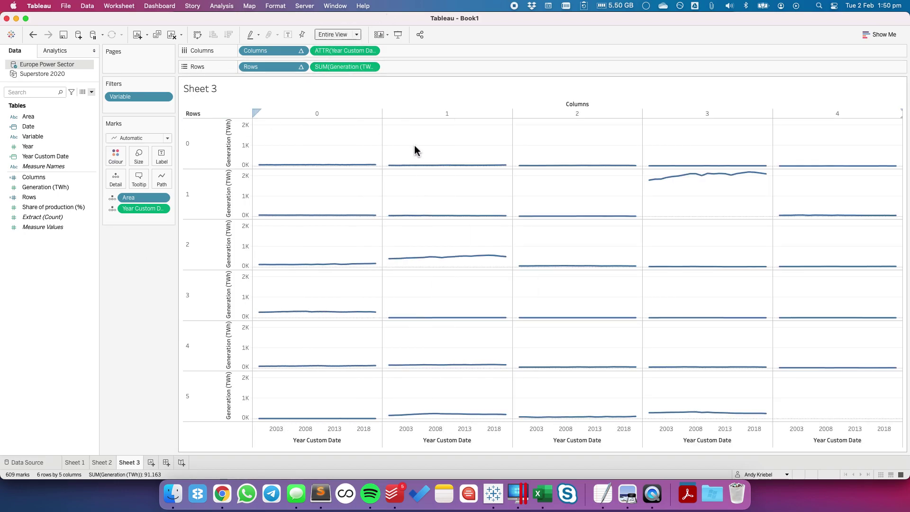
Plot Share of production (%) on Rows and colour the lines by Variable.
mouse_move(706, 183)
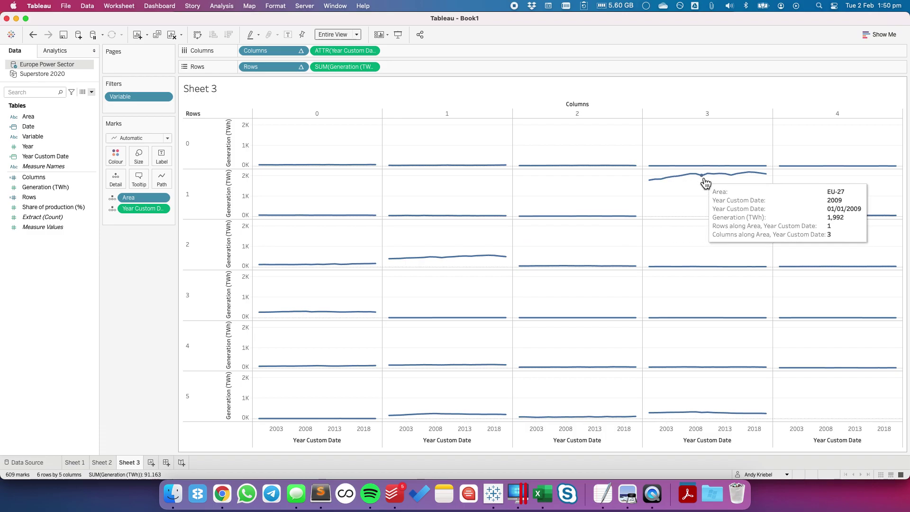
drag(45, 207, 343, 65)
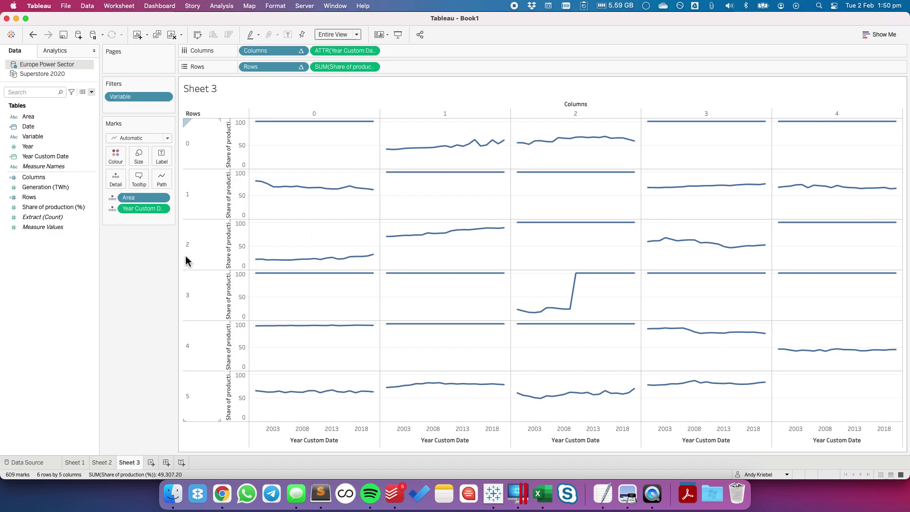
drag(52, 137, 116, 156)
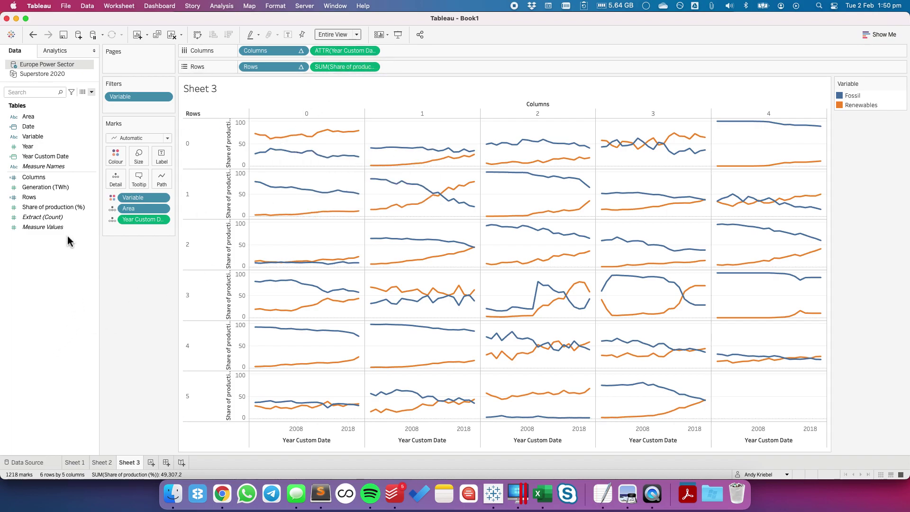
click(43, 177)
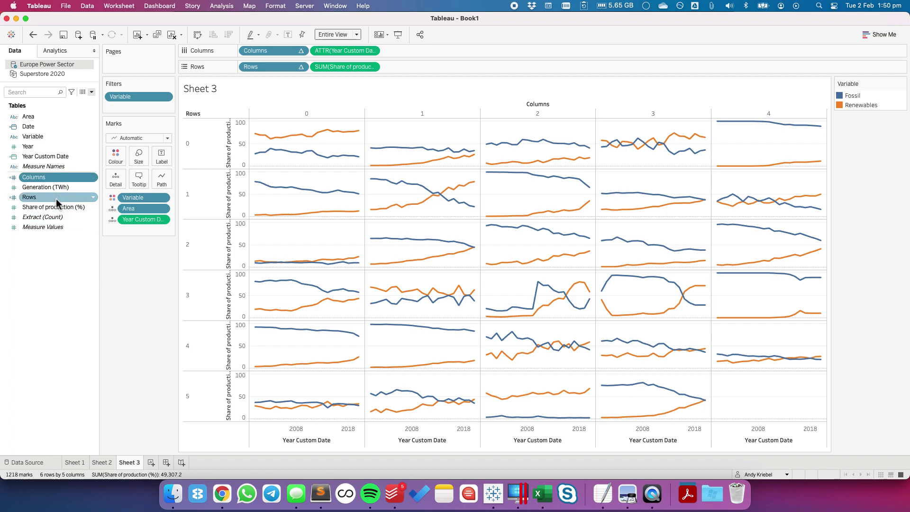
click(55, 197)
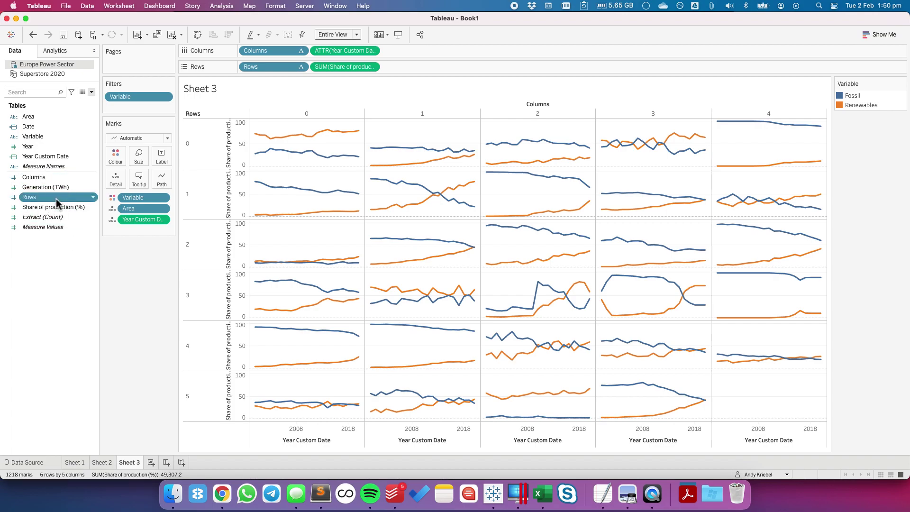
click(52, 127)
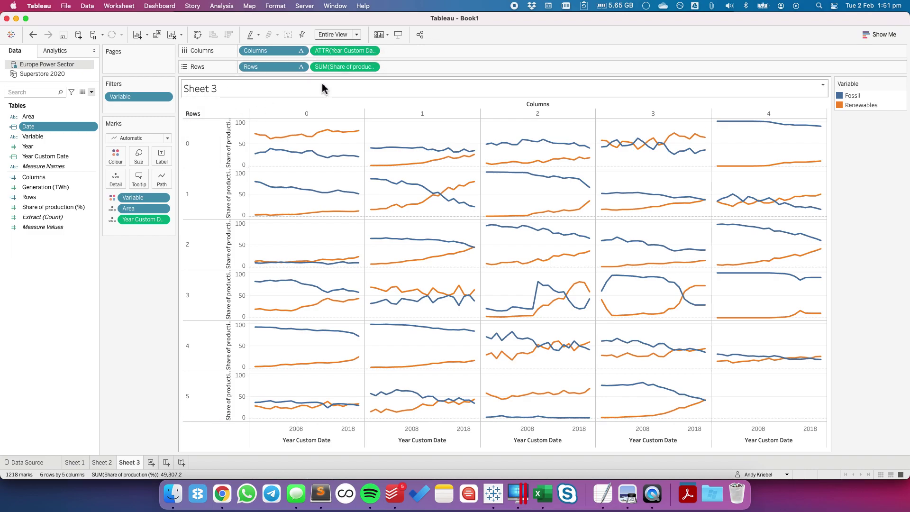
click(302, 52)
click(284, 235)
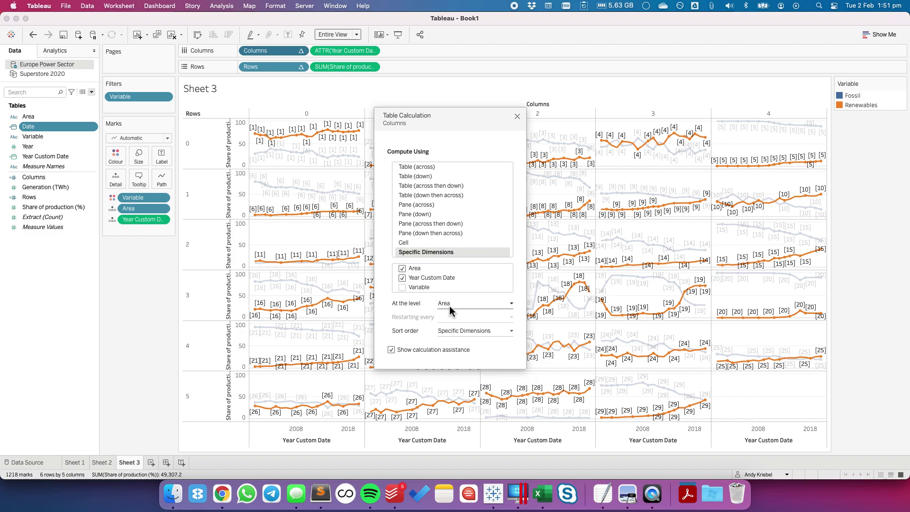
click(517, 116)
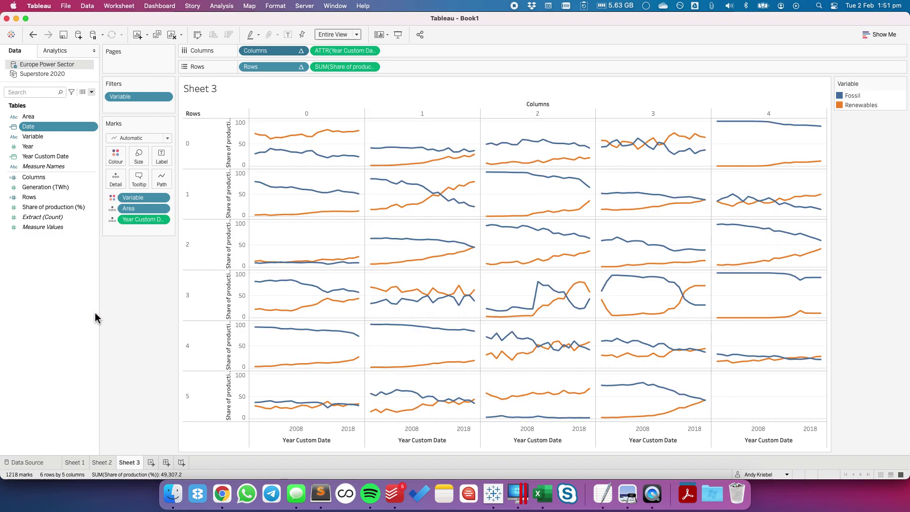